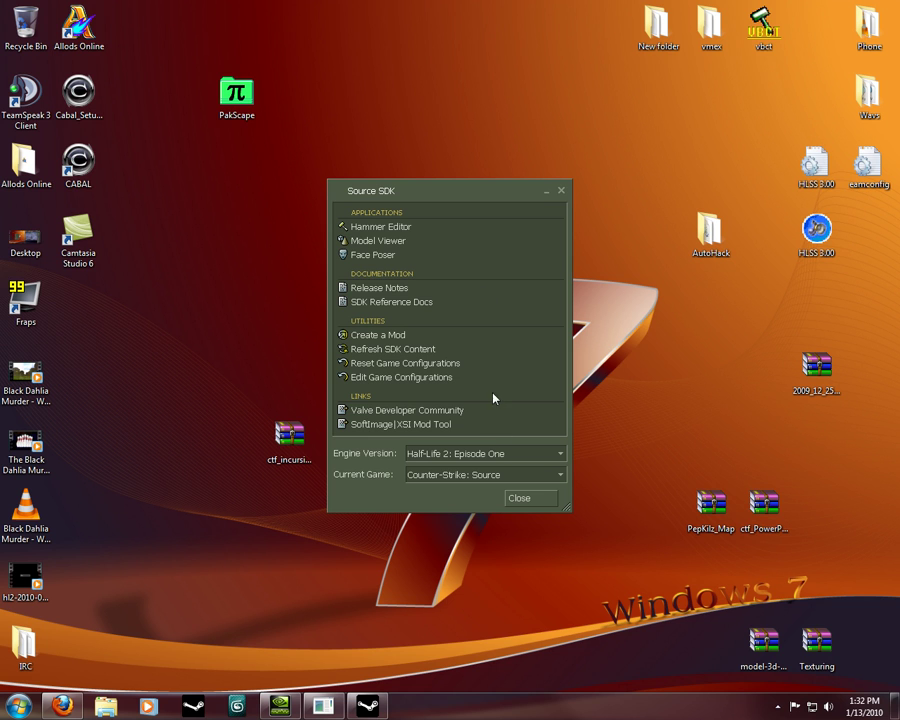
Step: Launch the Hammer Editor from the Source SDK and start a new blank map
left_click_drag(380, 197, 364, 176)
left_click(363, 208)
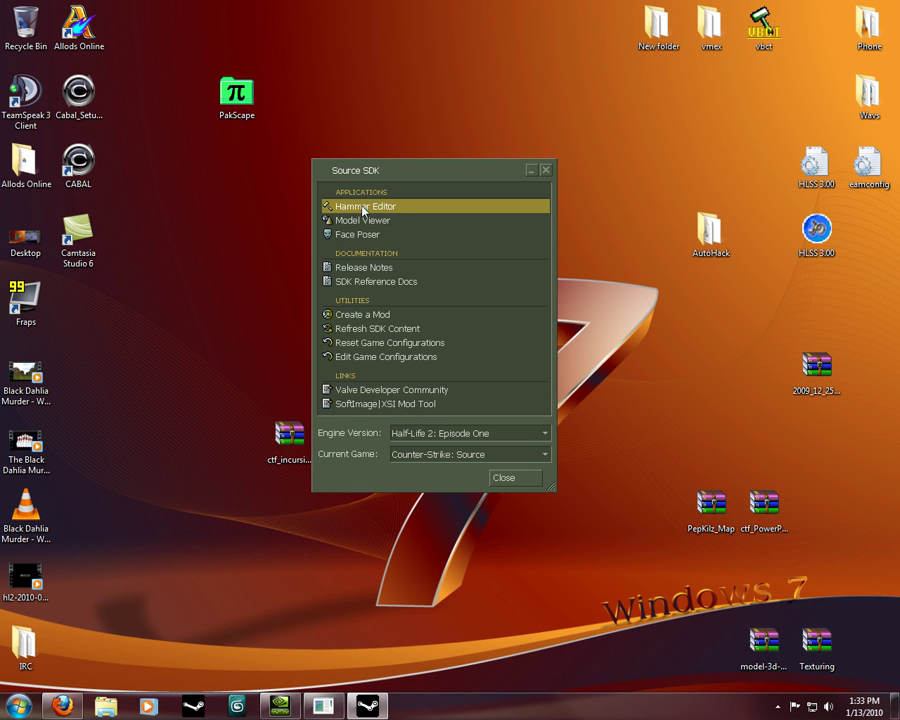
double_click(363, 208)
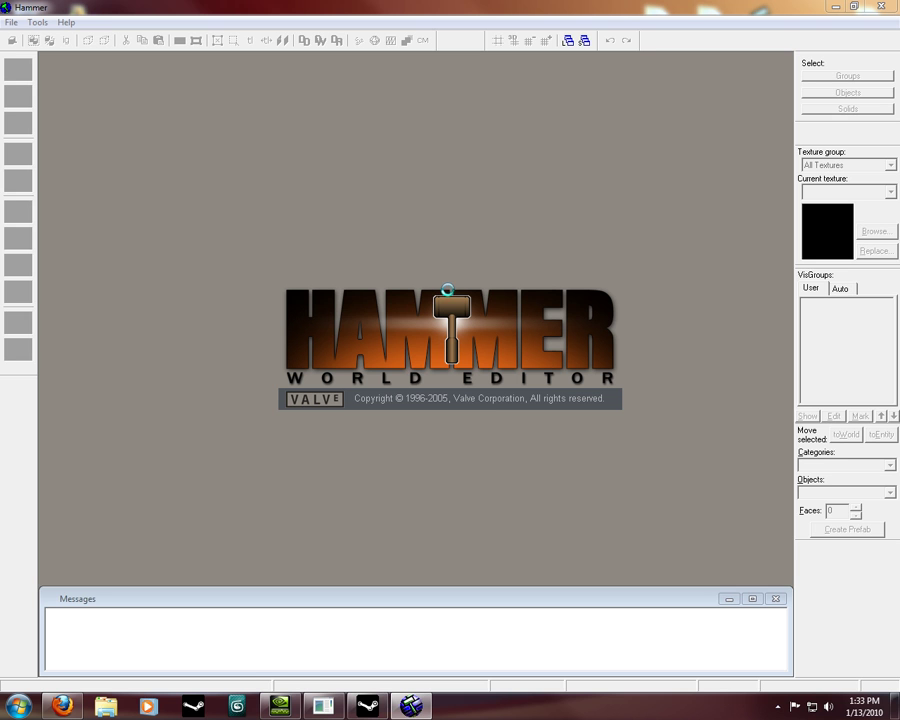
left_click(775, 600)
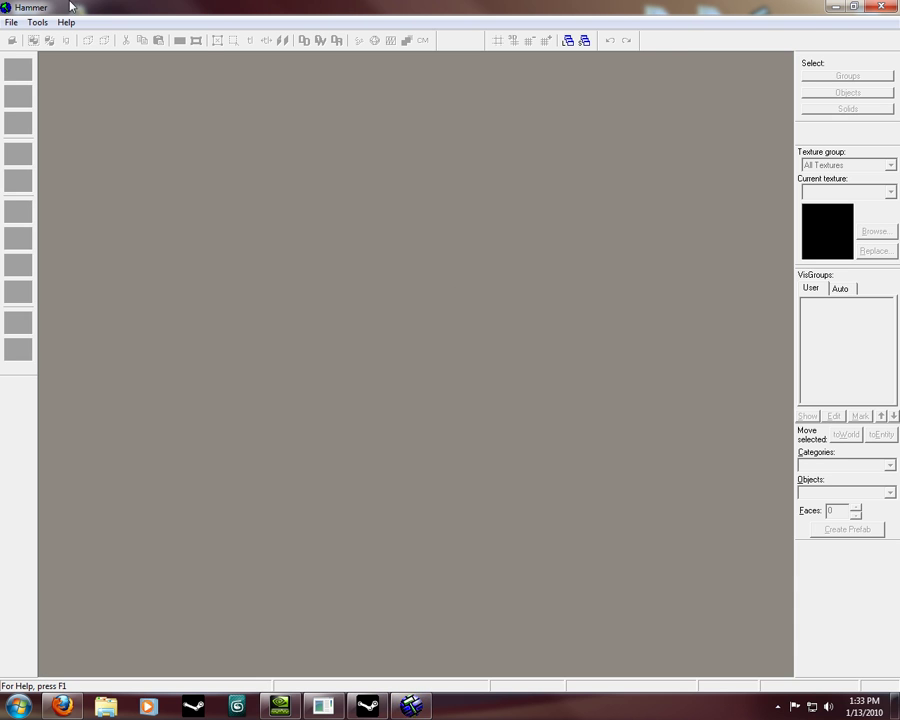
left_click(11, 22)
left_click(30, 36)
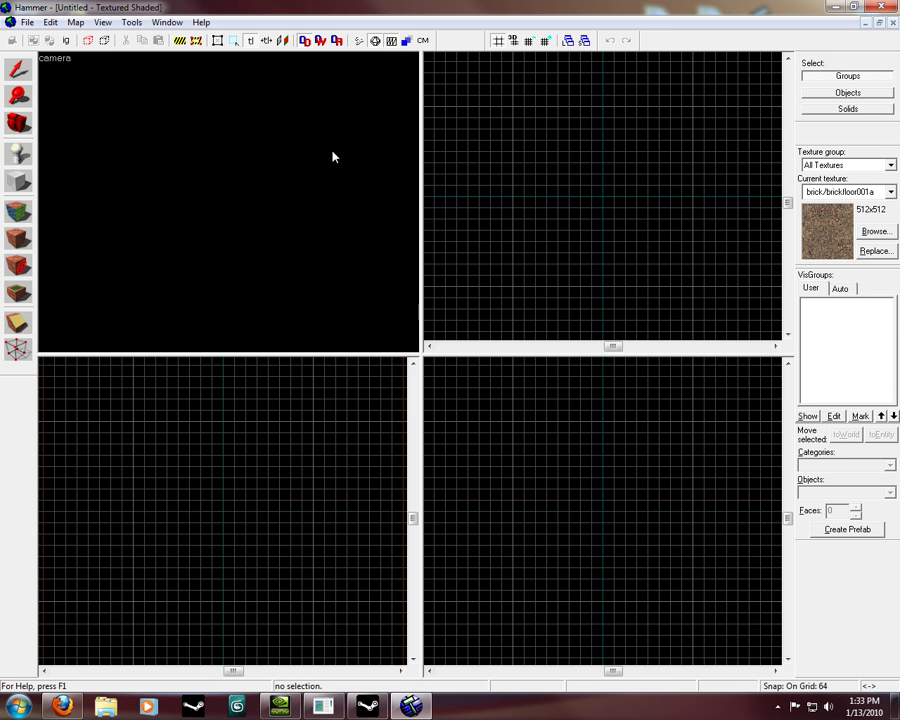
Step: Resize the four viewports, slightly shrinking the camera view, and set the camera view to 3D Shaded Textured Polygons
left_click_drag(420, 355, 396, 334)
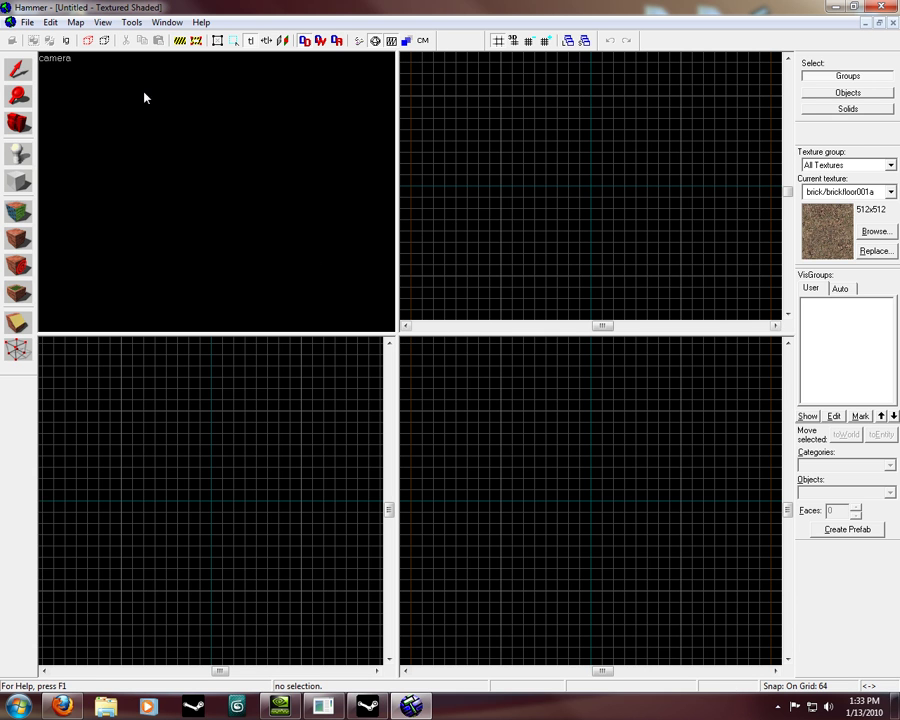
left_click(48, 58)
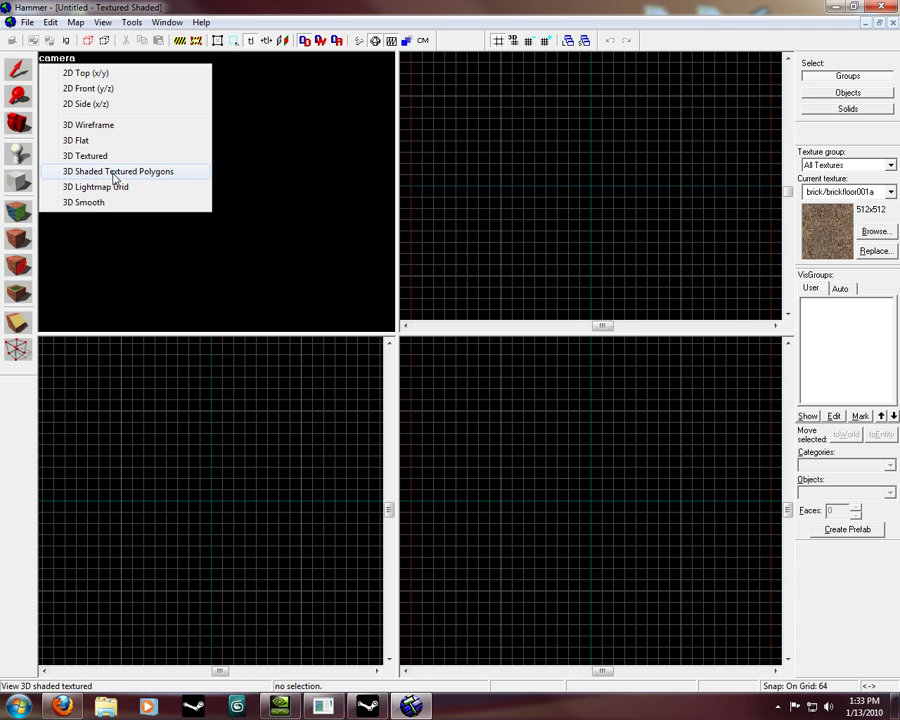
left_click(117, 172)
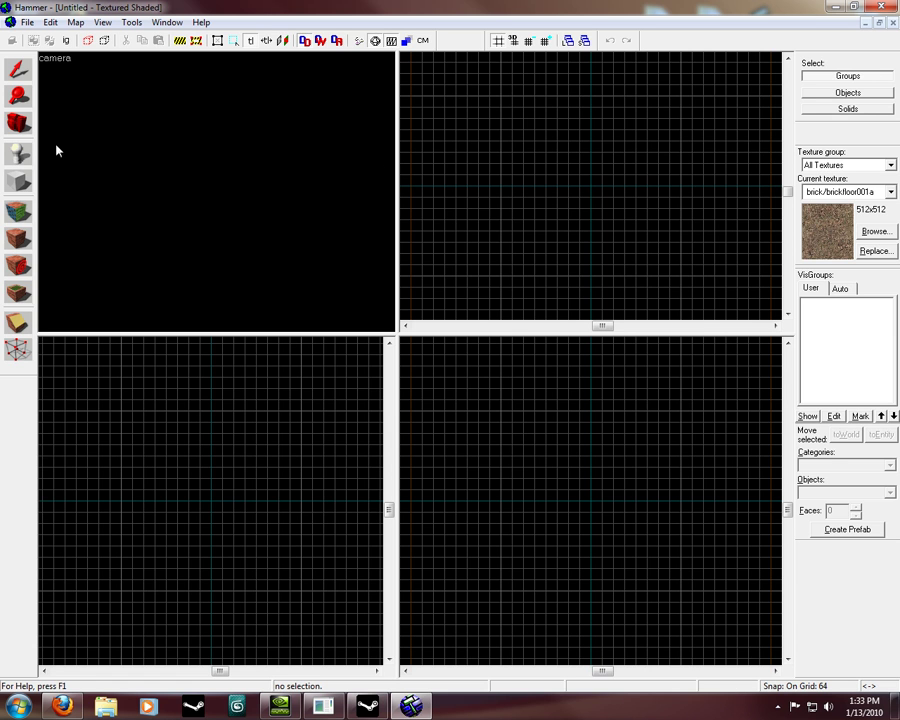
Step: Activate the Block tool and choose tools/toolsnodraw as the current texture, filtering the textures by "Nodraw"
left_click(19, 181)
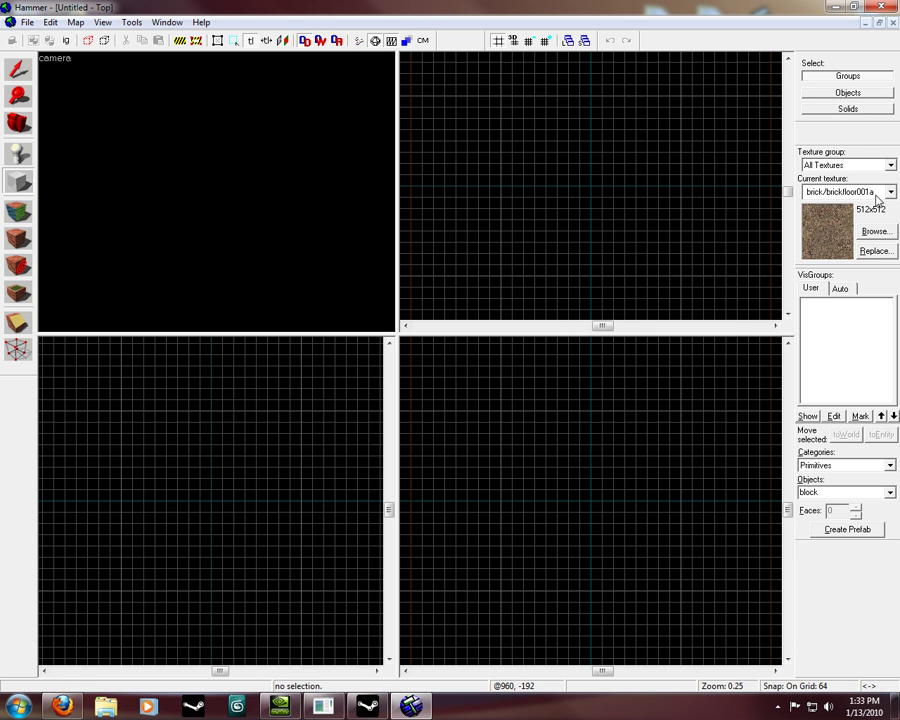
left_click(874, 233)
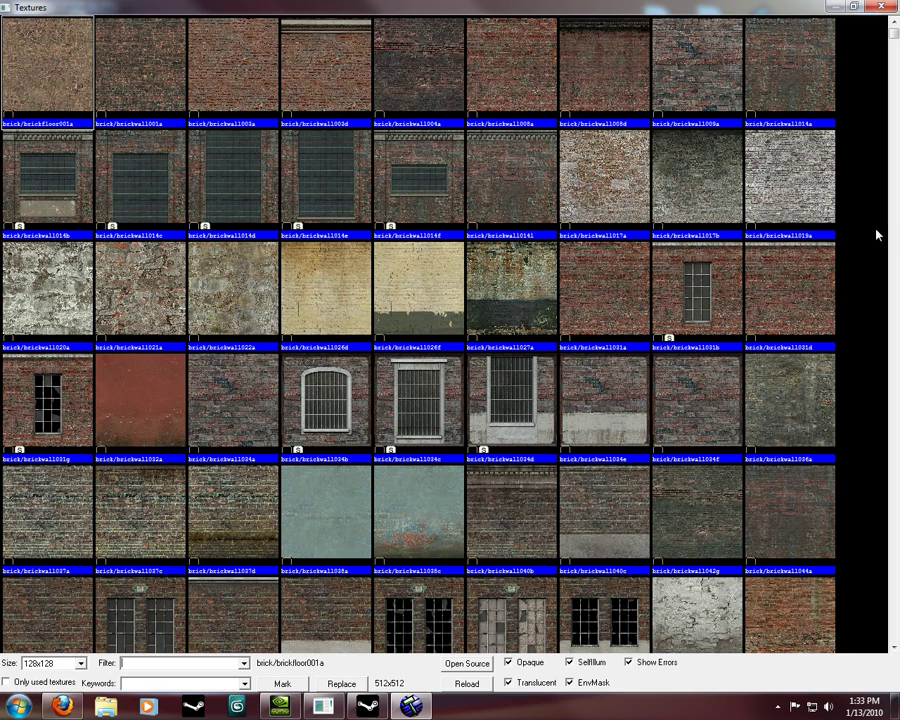
type("Nodraw")
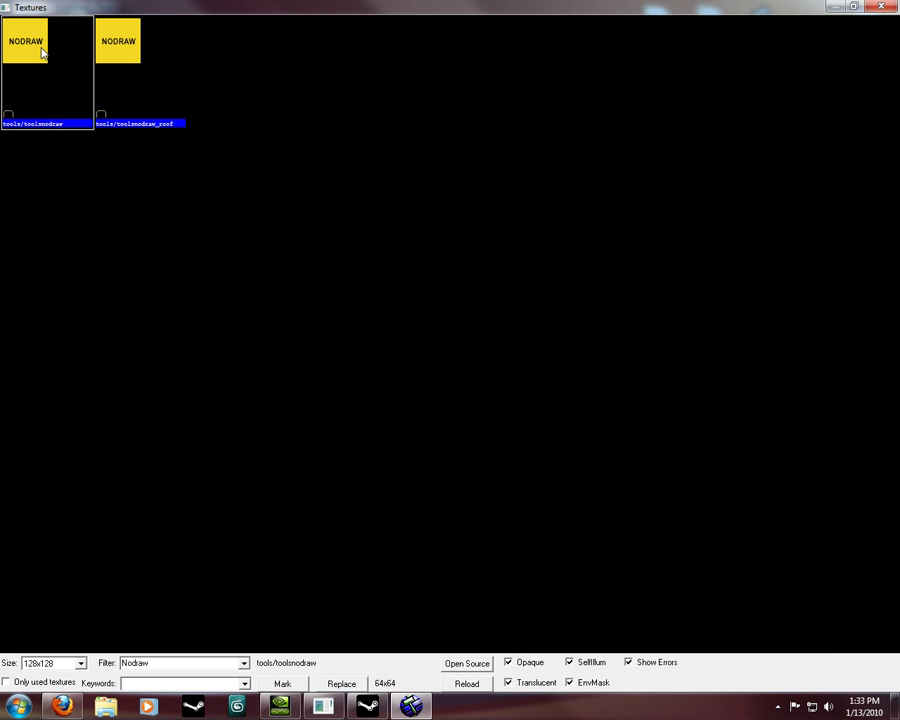
double_click(43, 53)
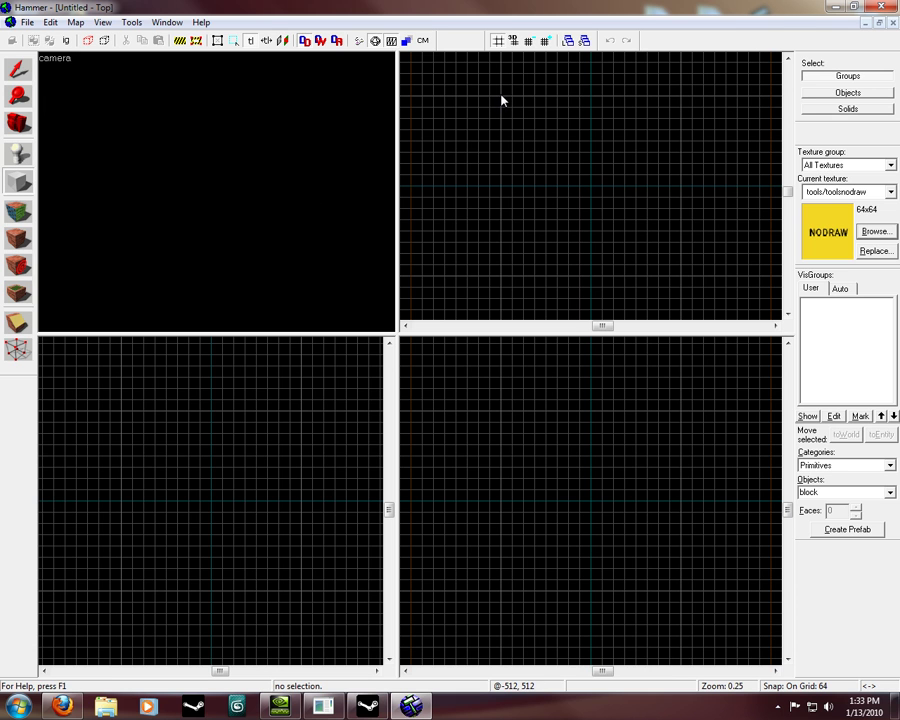
Step: Create a 1024 × 1024 × 64 unit floor block centred on the origin, with its top face at height zero
left_click_drag(502, 100, 680, 273)
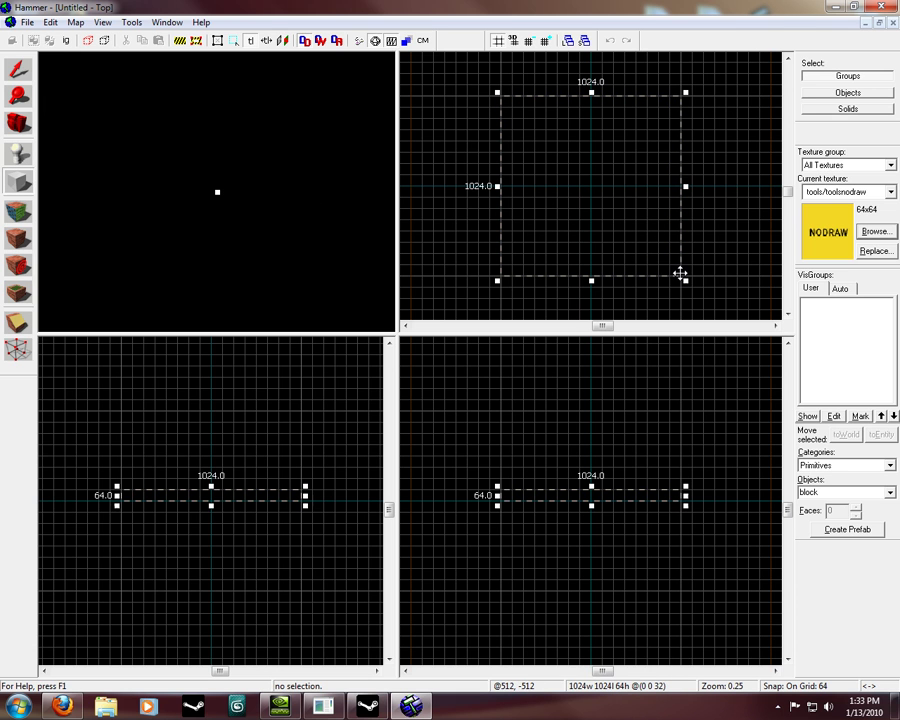
left_click_drag(549, 491, 548, 504)
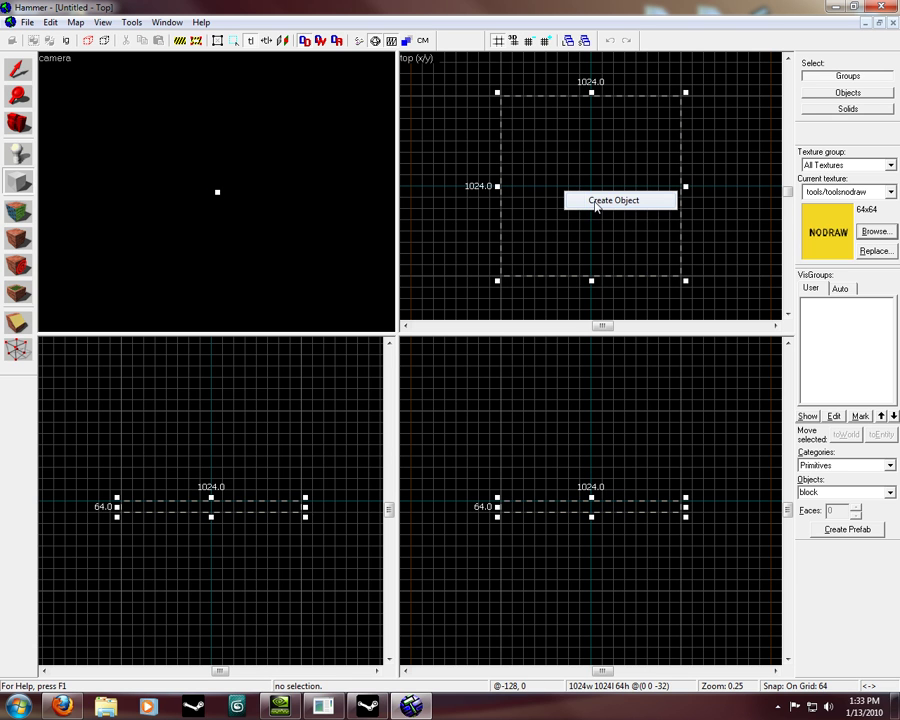
key("Return")
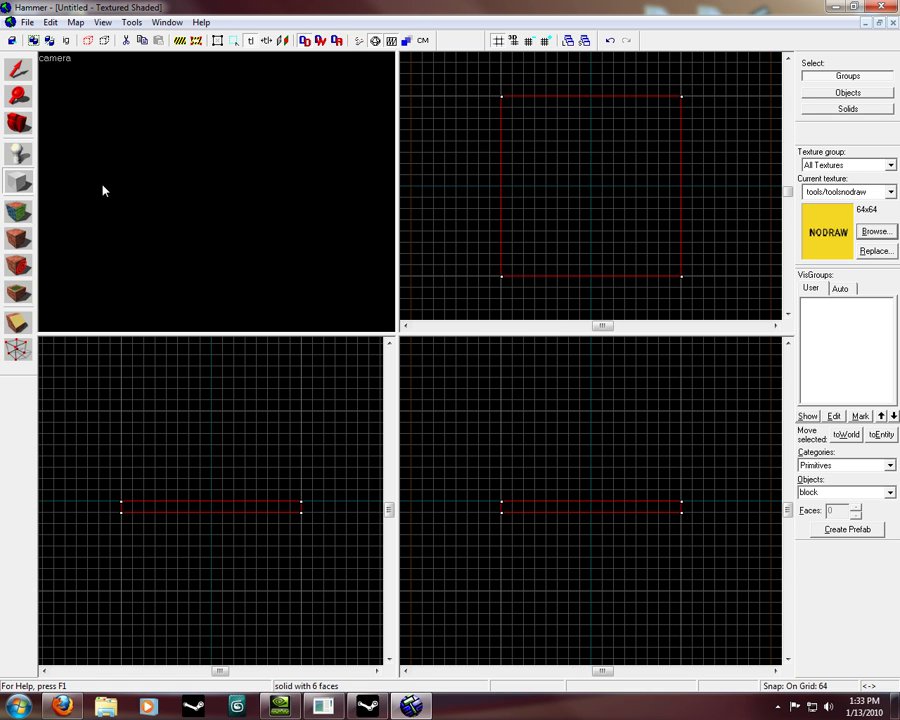
Step: Place a camera inside the floor block's outline in the top view
left_click(17, 122)
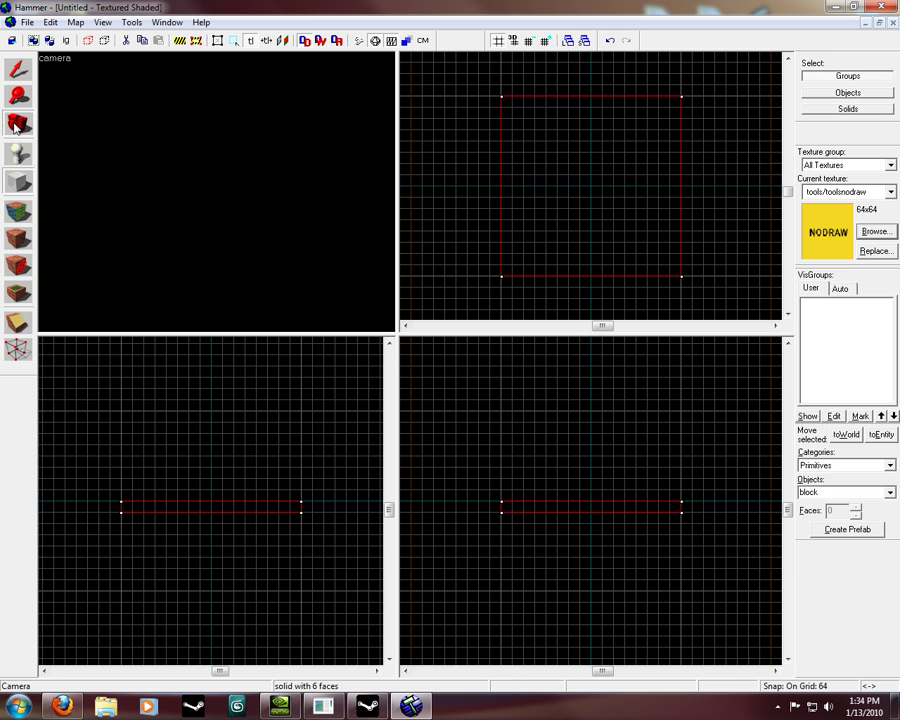
right_click(568, 189)
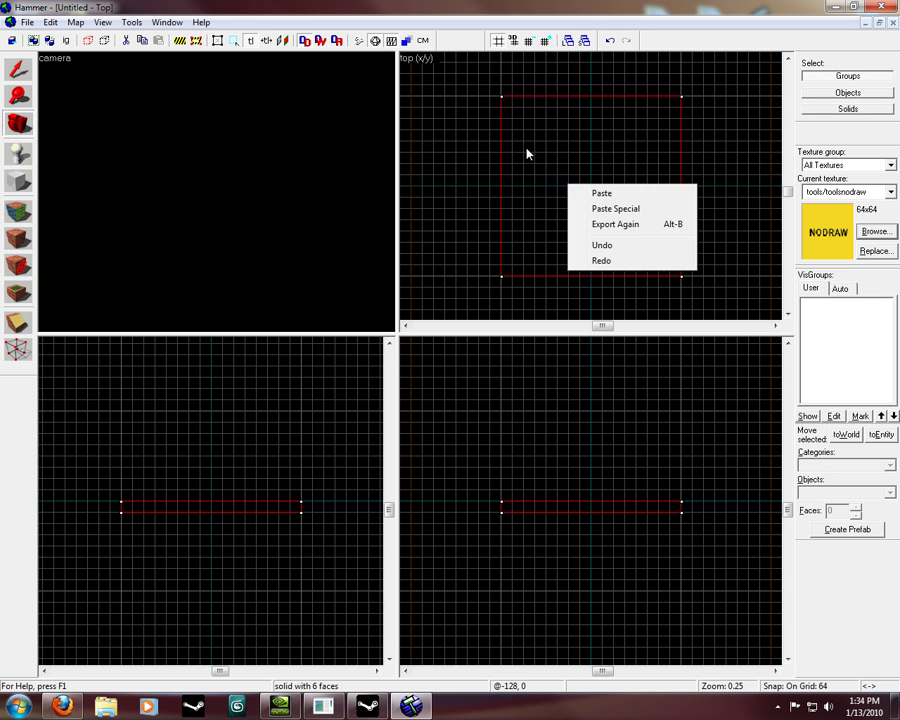
left_click(167, 59)
left_click_drag(534, 148, 575, 179)
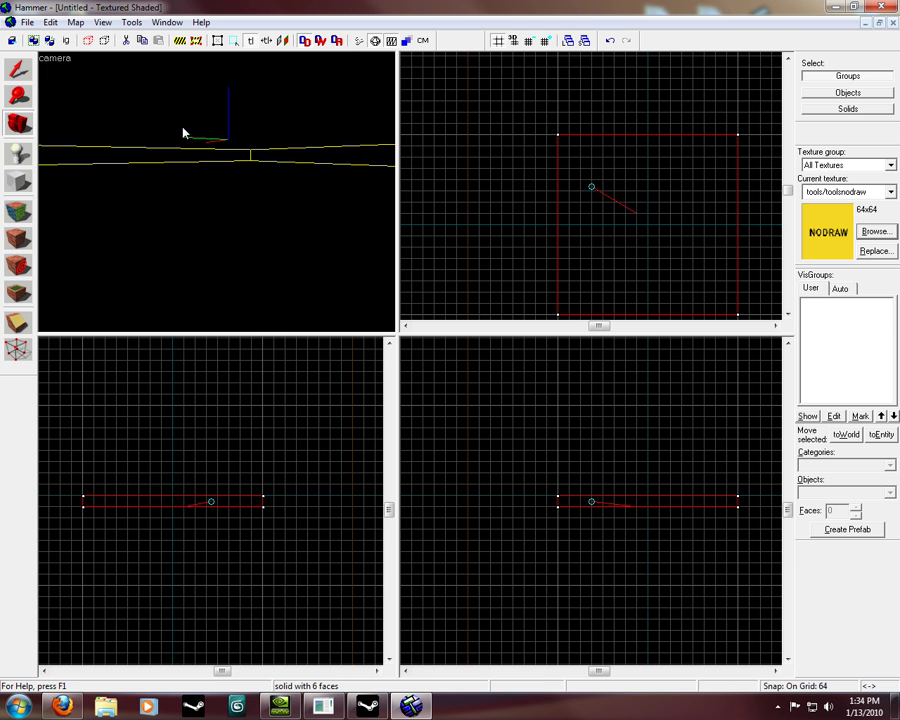
Step: Fly the camera around above the floor block to examine its nodraw-textured faces
key("s")
key("w")
key("a")
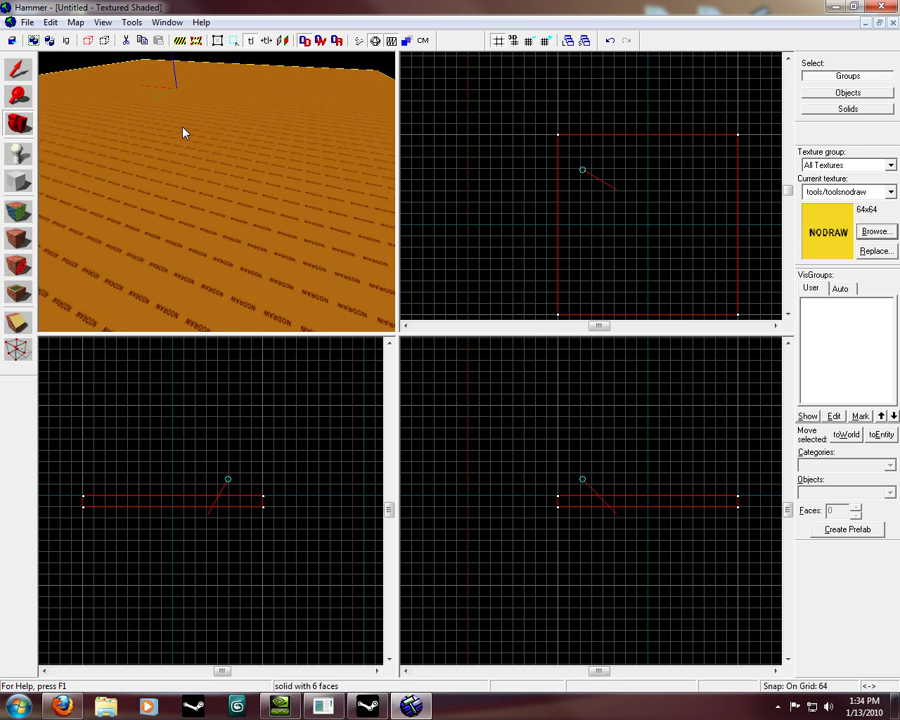
key("s")
key("a")
key("w")
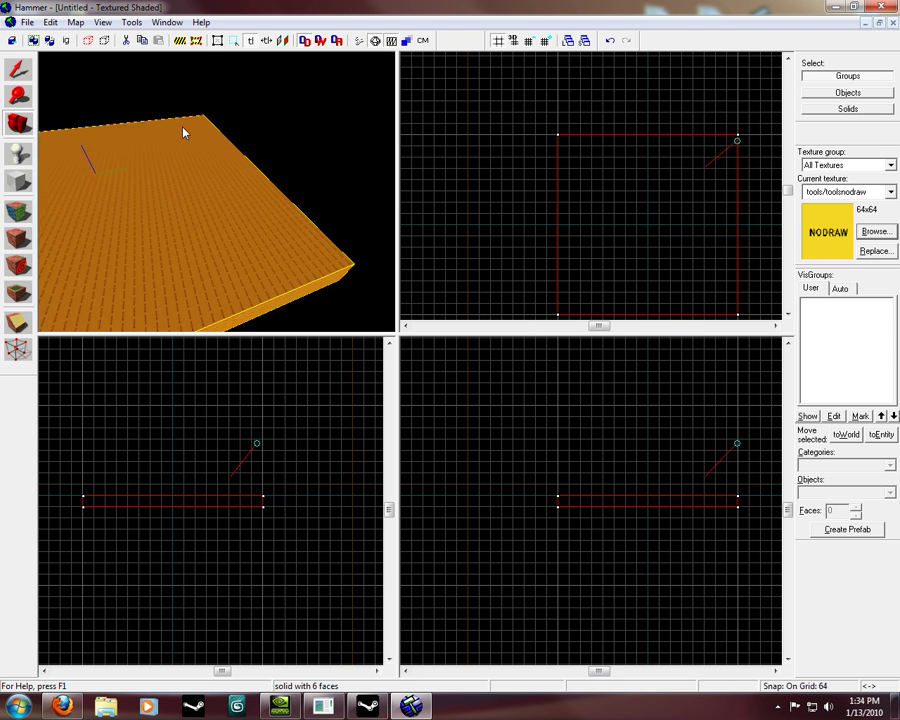
key("s")
left_click_drag(183, 132, 183, 132)
key("w")
key("d")
key("a")
key("s")
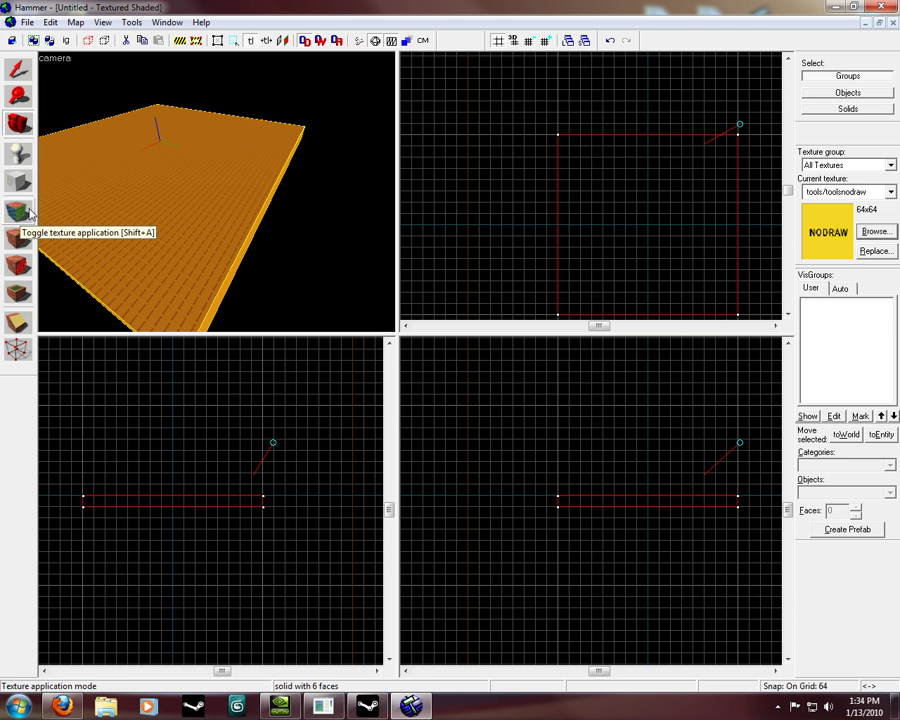
Step: Apply the cs_havana/ground01grass texture to only the floor block's top face, filtering the textures by "grass"
left_click(26, 211)
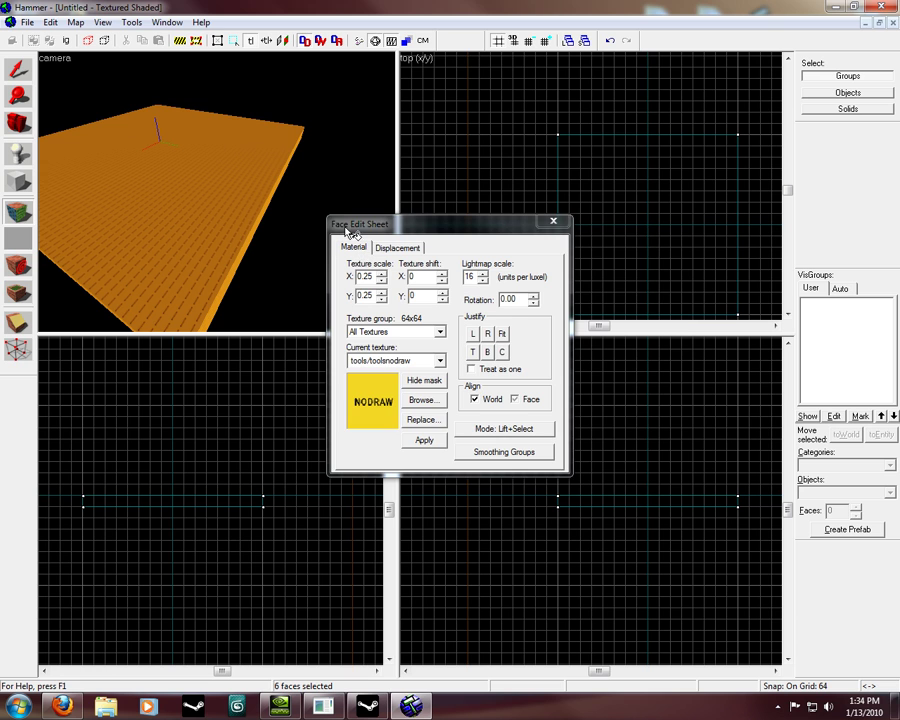
left_click_drag(349, 232, 454, 212)
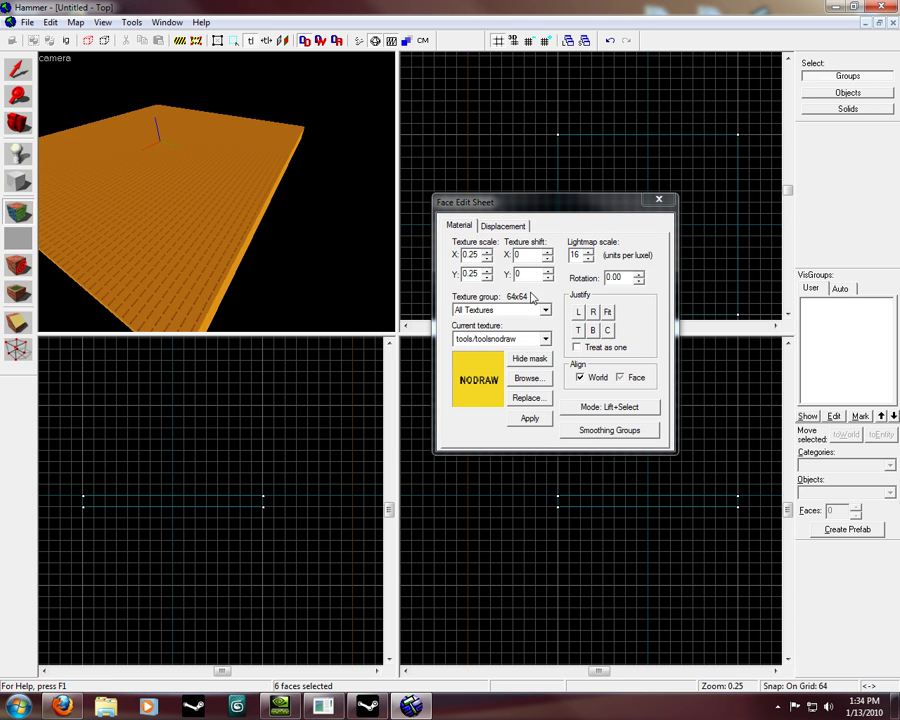
left_click(160, 193)
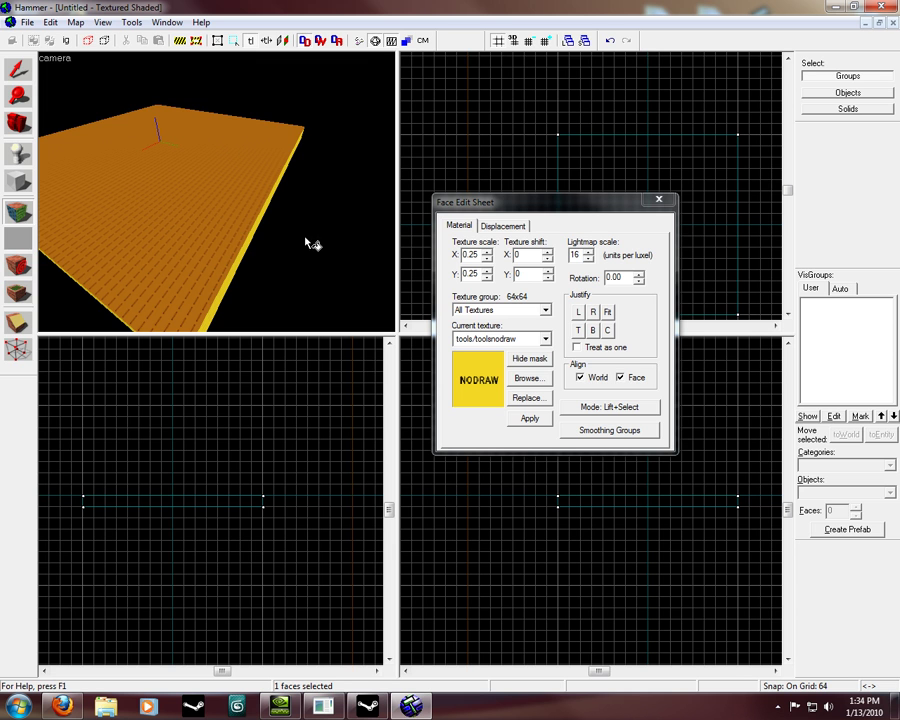
left_click(520, 380)
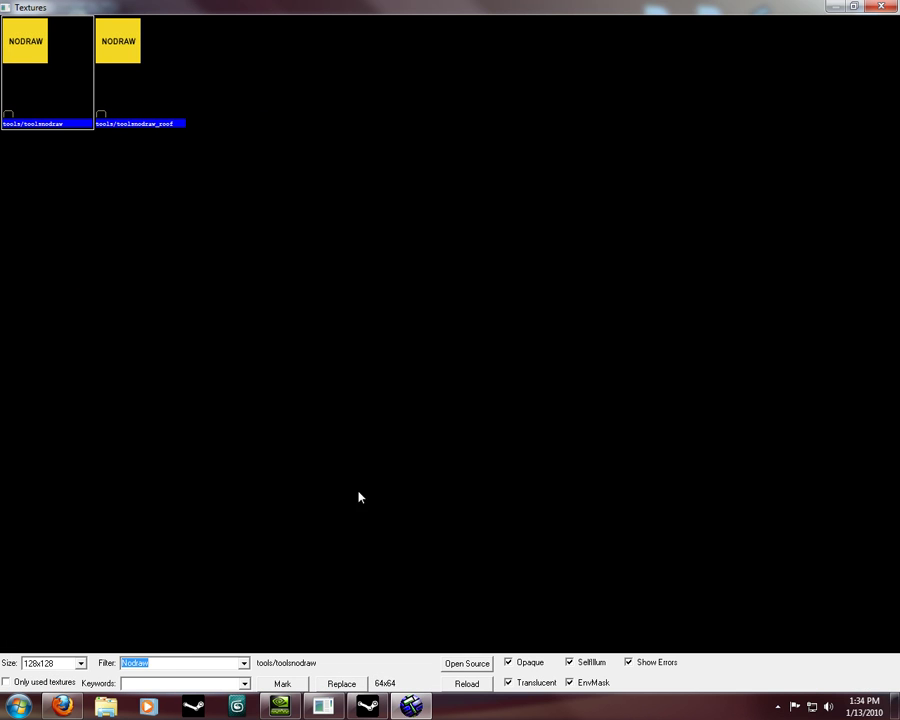
type("grass")
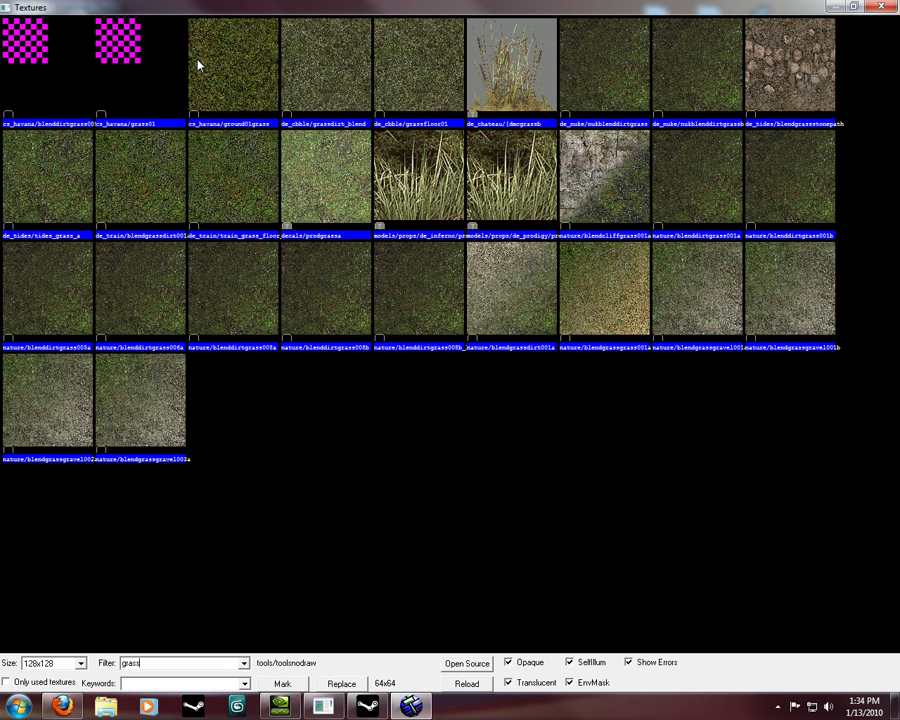
double_click(228, 67)
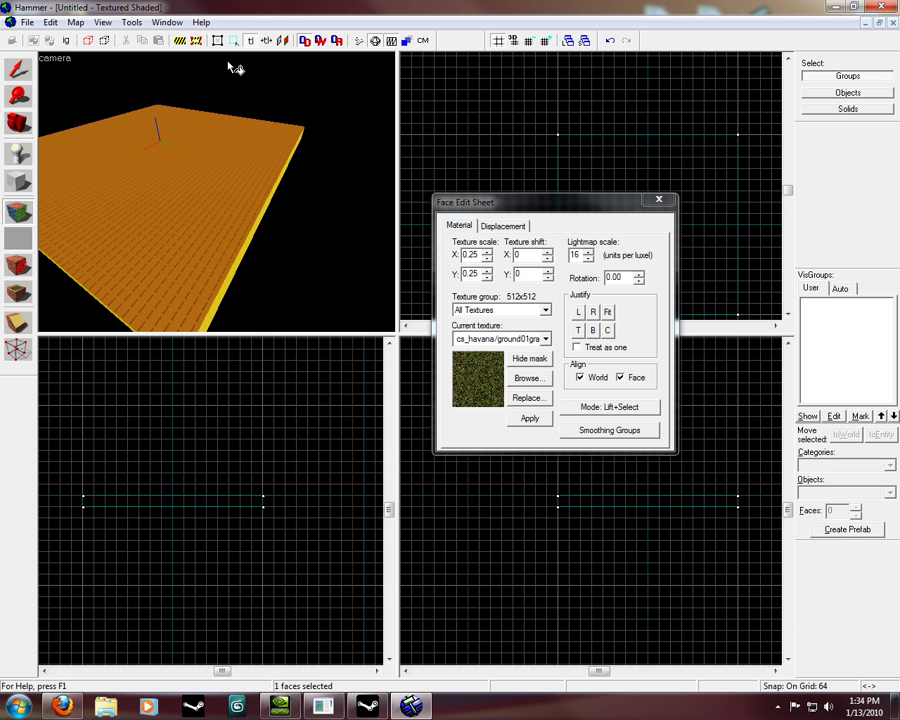
left_click(530, 419)
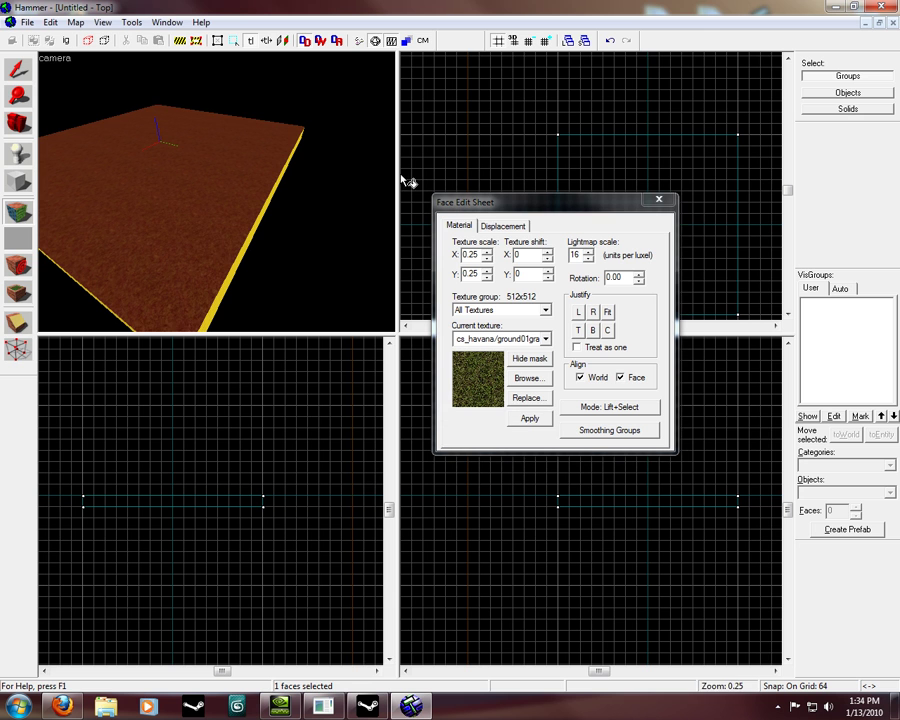
left_click(660, 204)
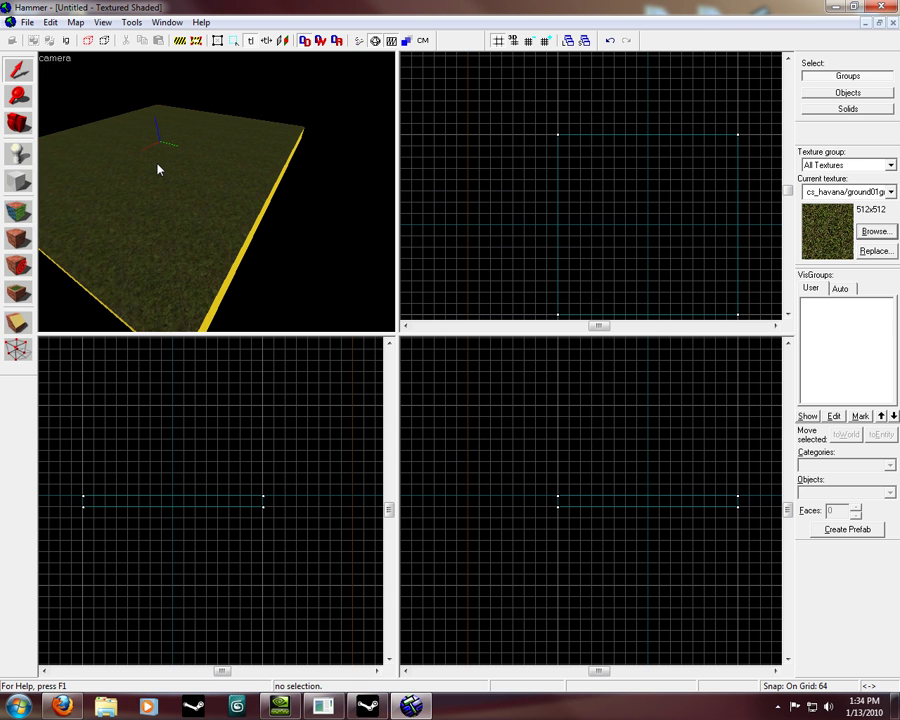
Step: Examine the floor block from below, the sides and above to compare its nodraw faces with the grass top
key("z")
key("w")
scroll(157, 168, "up", 6)
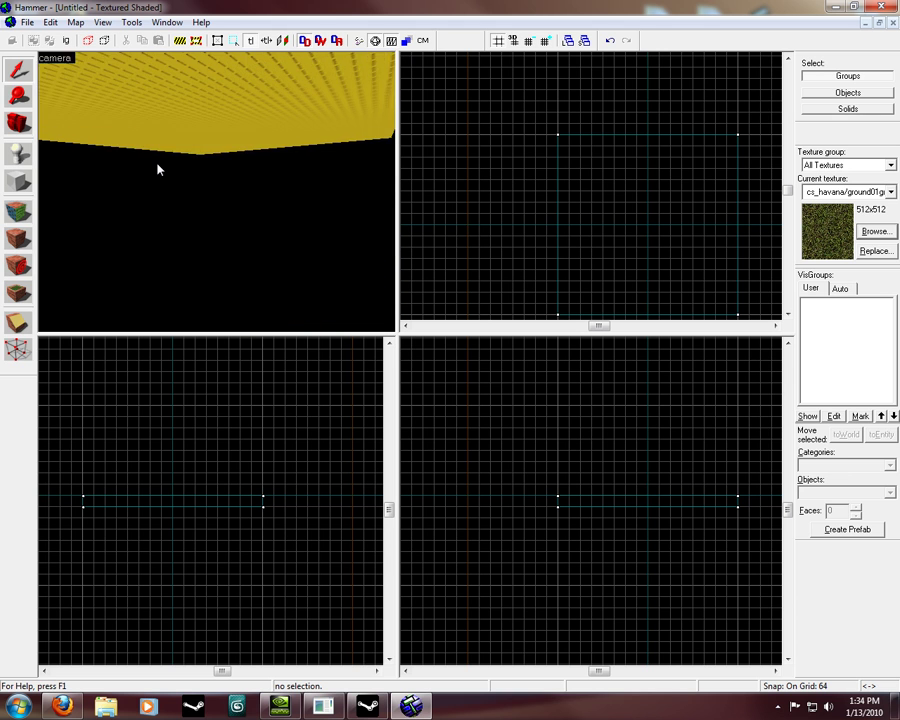
key("s")
key("a")
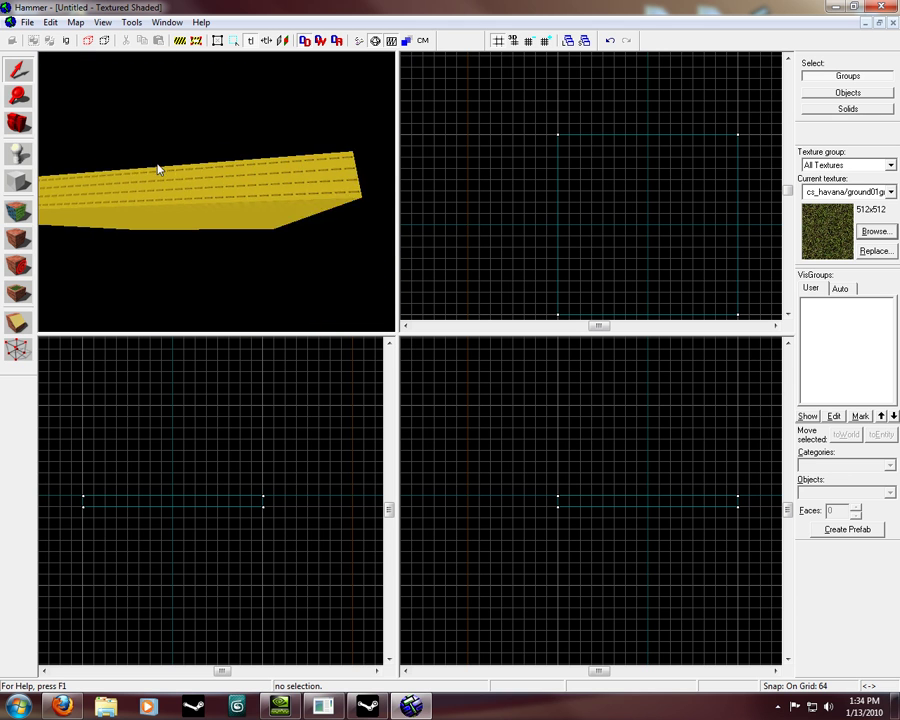
key("d")
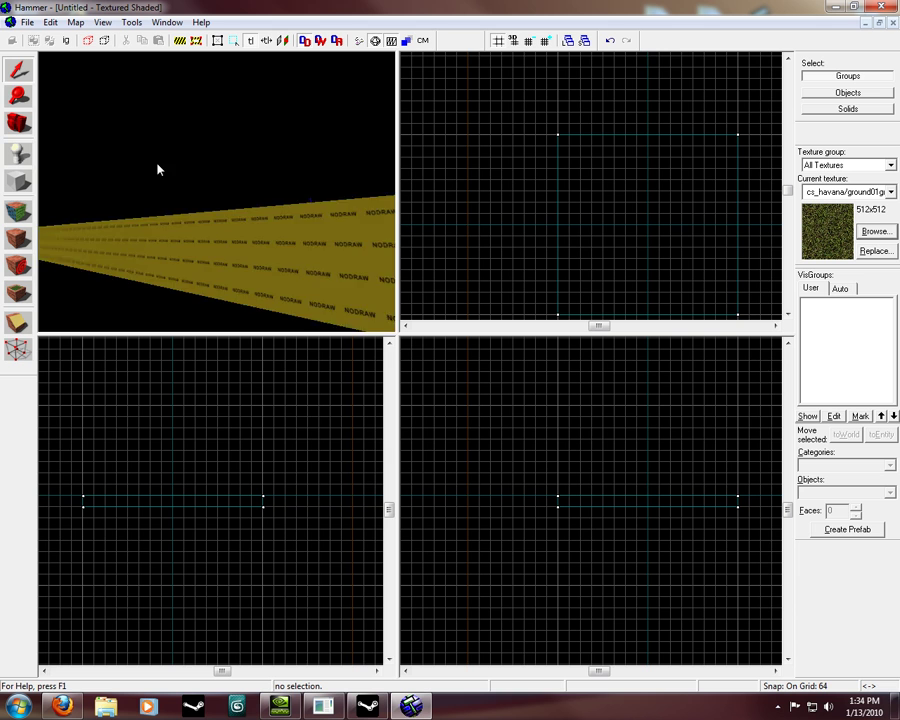
key("w")
key("s")
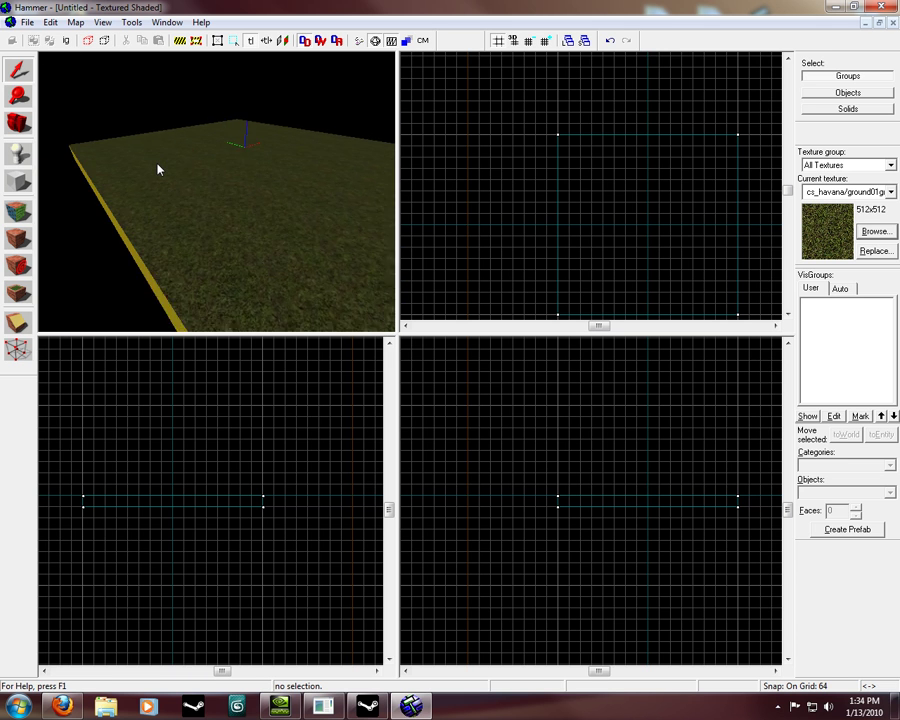
key("z")
scroll(157, 168, "up", 6)
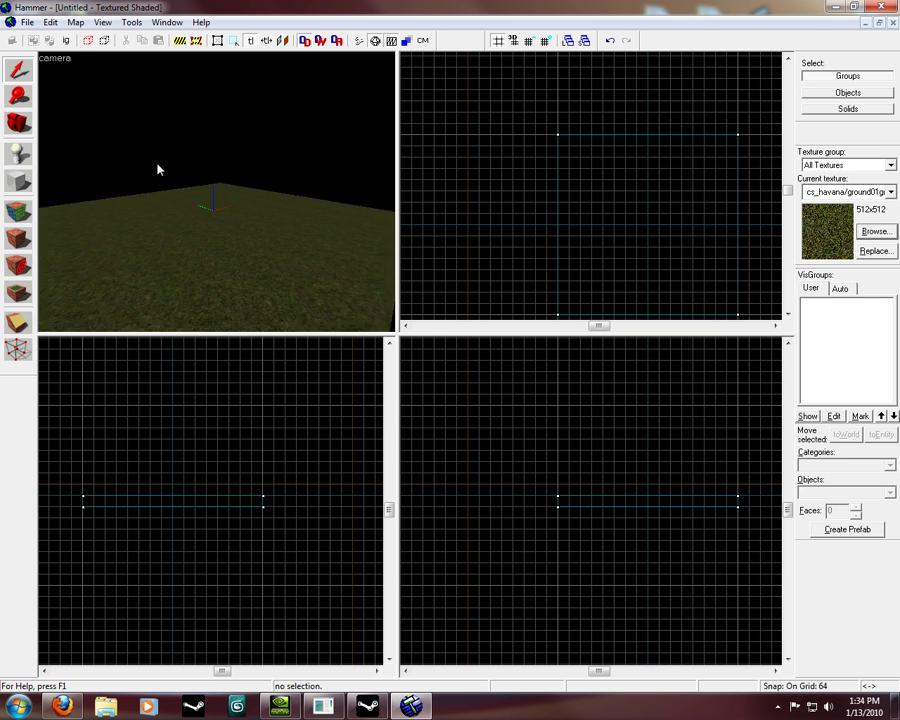
scroll(157, 168, "up", 6)
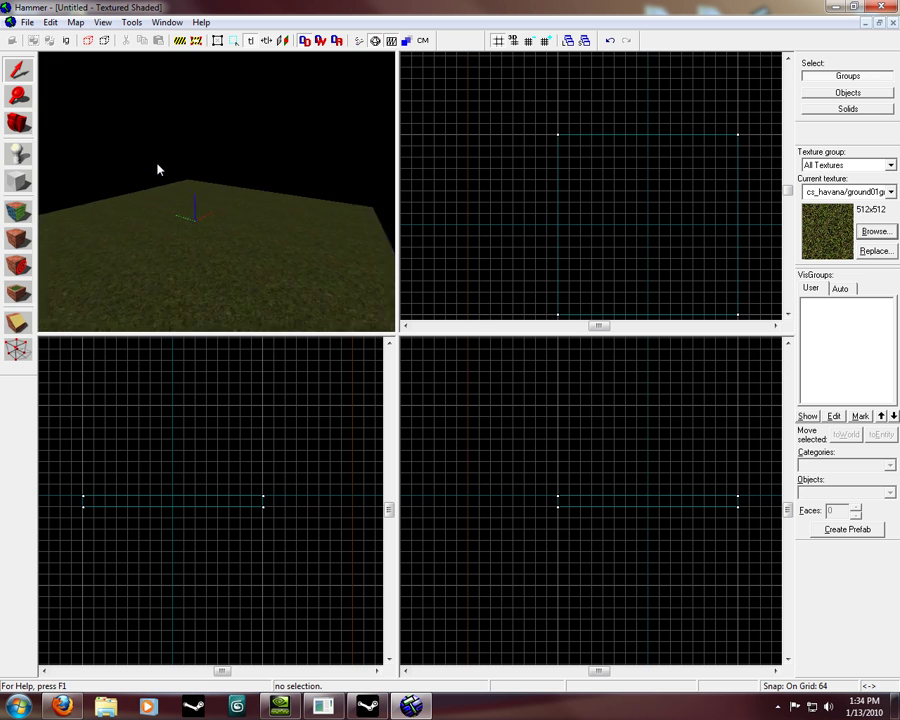
Step: Select the floor block and outline a tools/toolsnodraw block 64 by 1024 units along its east edge in the top view
left_click(203, 209)
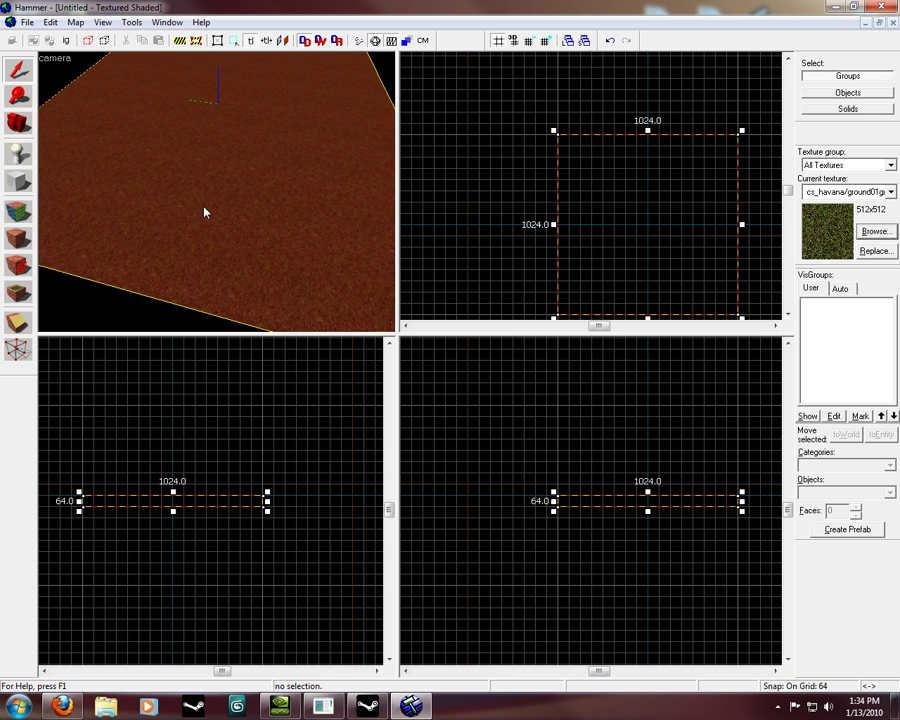
mouse_move(554, 500)
left_mouse_down()
mouse_move(660, 500)
mouse_move(554, 500)
mouse_move(556, 507)
left_mouse_up()
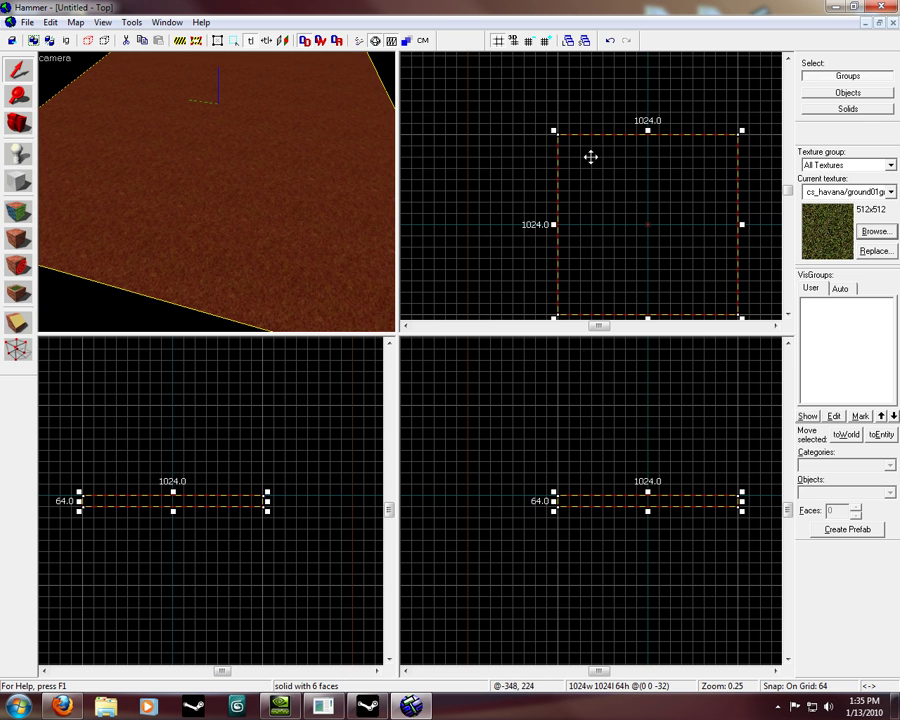
mouse_move(553, 130)
left_mouse_down()
mouse_move(480, 42)
mouse_move(558, 136)
left_mouse_up()
scroll(630, 198, "down", 1)
middle_click_drag(717, 260, 620, 194)
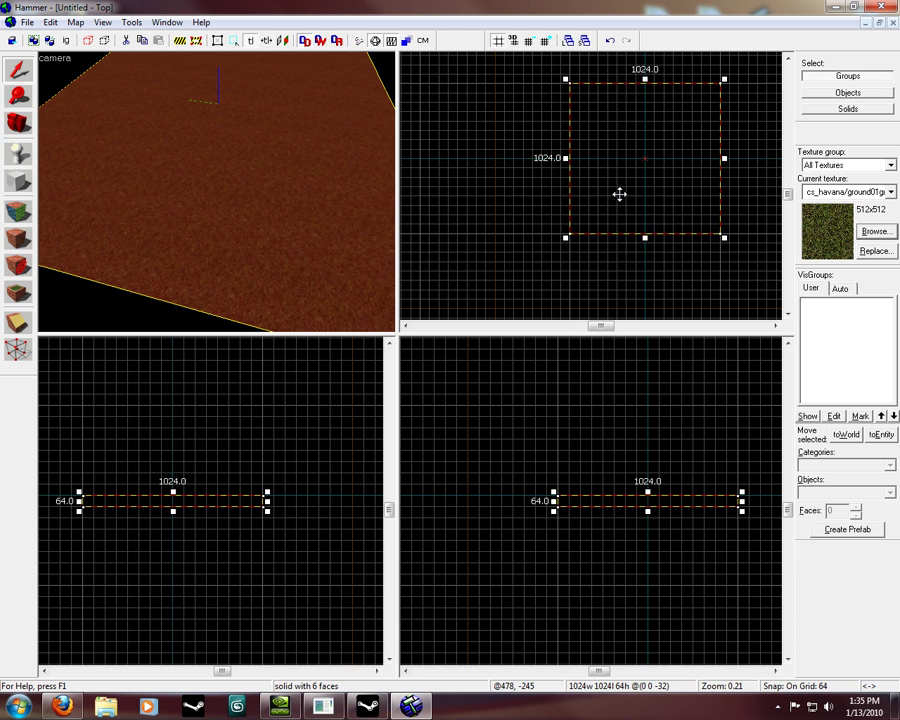
key("z")
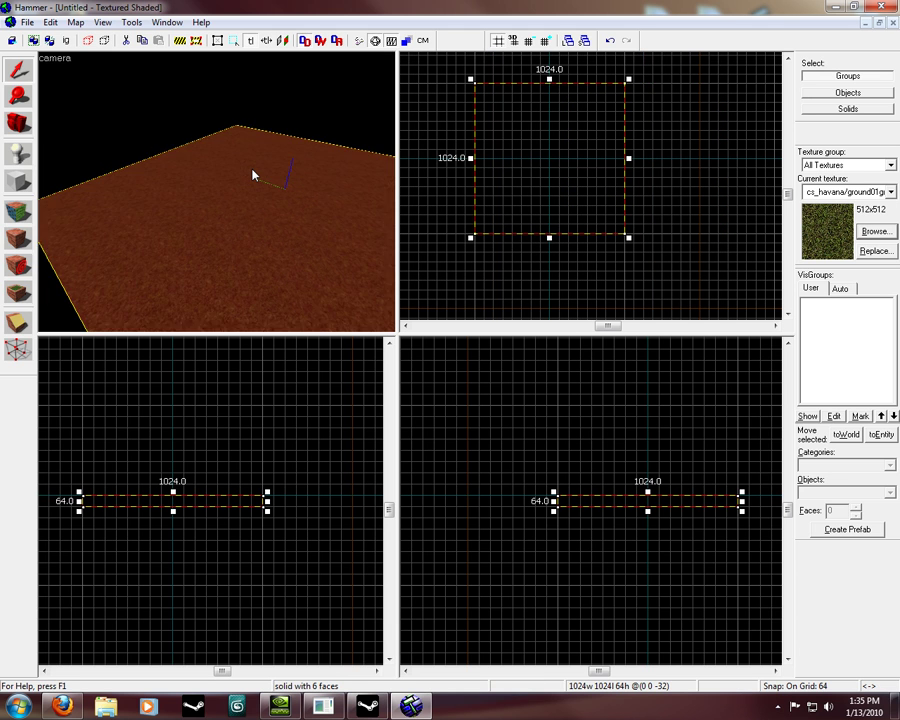
key("w")
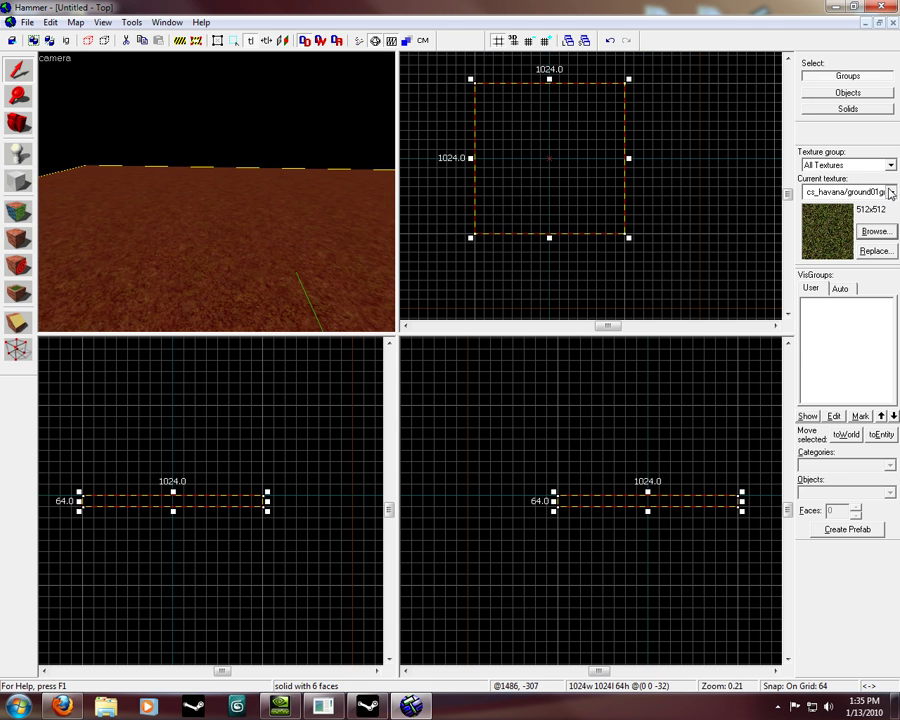
left_click(890, 192)
left_click(845, 212)
left_click(20, 180)
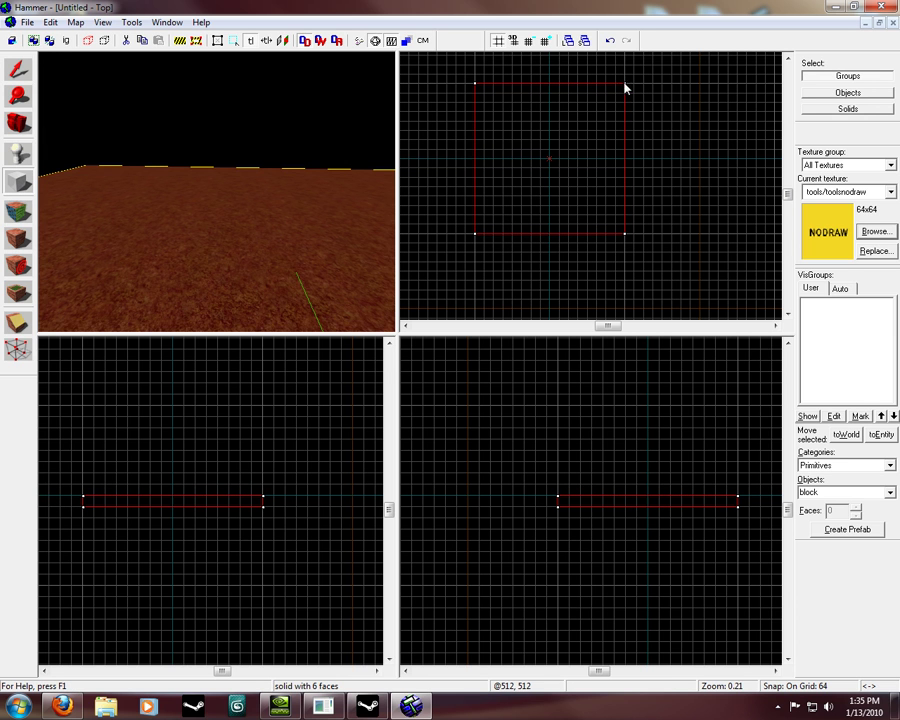
left_click_drag(627, 87, 635, 241)
key("Return")
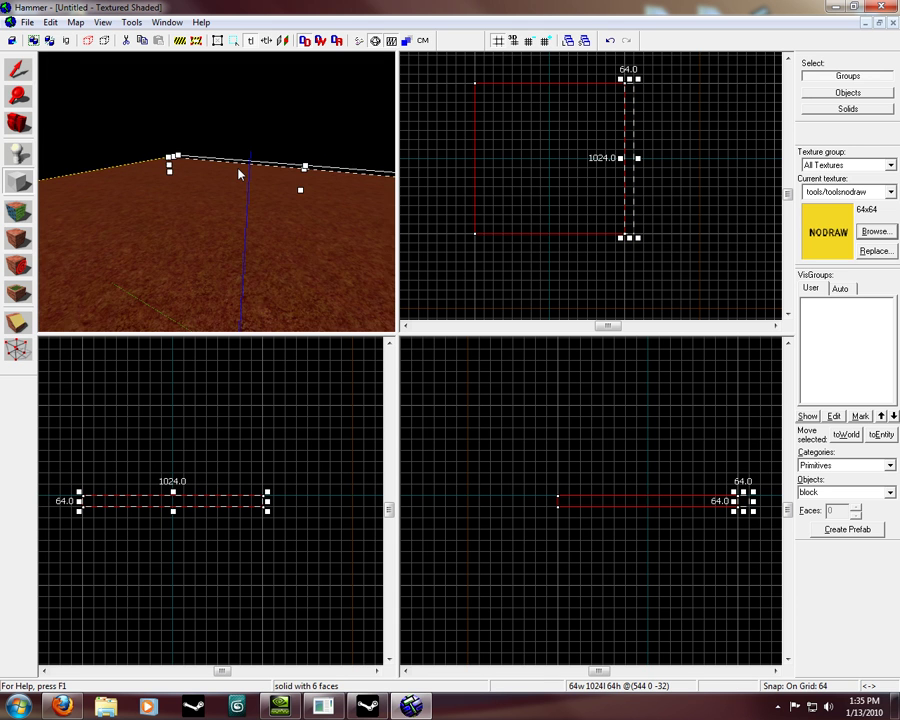
Step: Raise the east block outline to a height of 192 units and create it as a nodraw wall
key("z")
key("d")
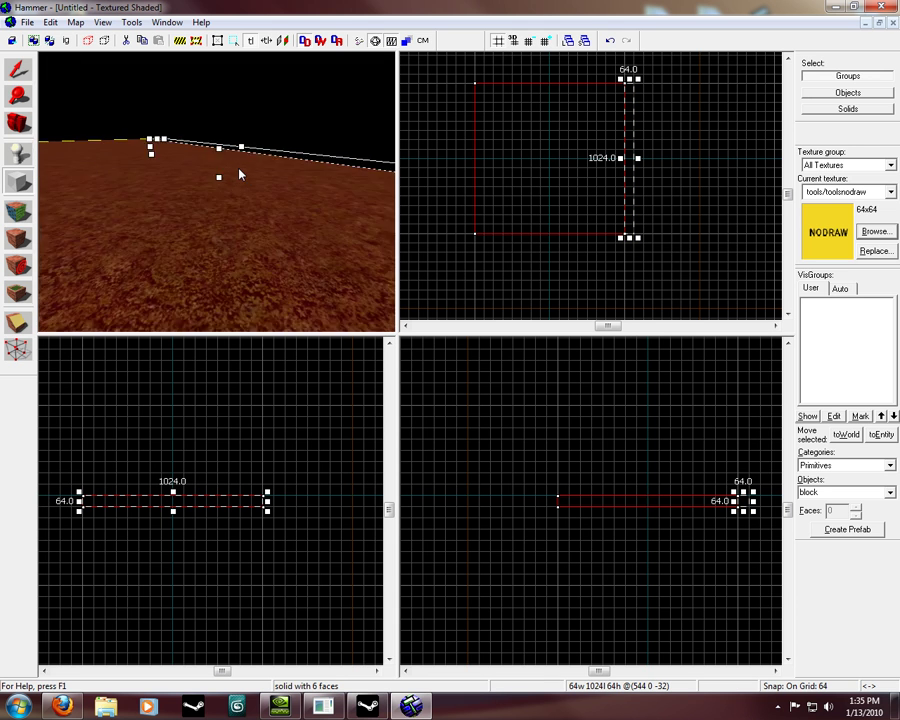
key("s")
key("z")
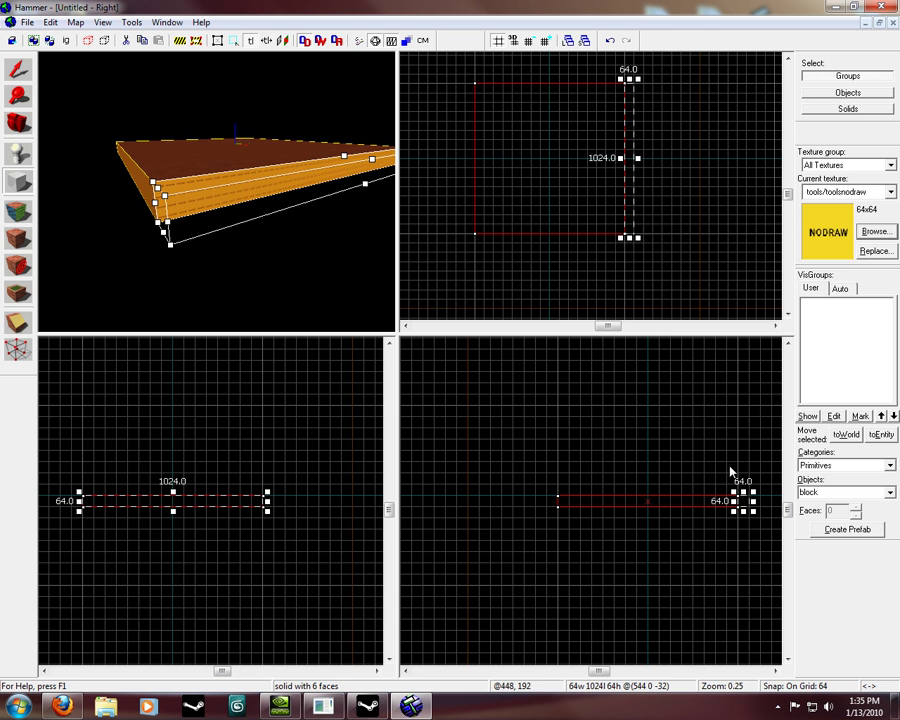
left_click_drag(743, 491, 743, 469)
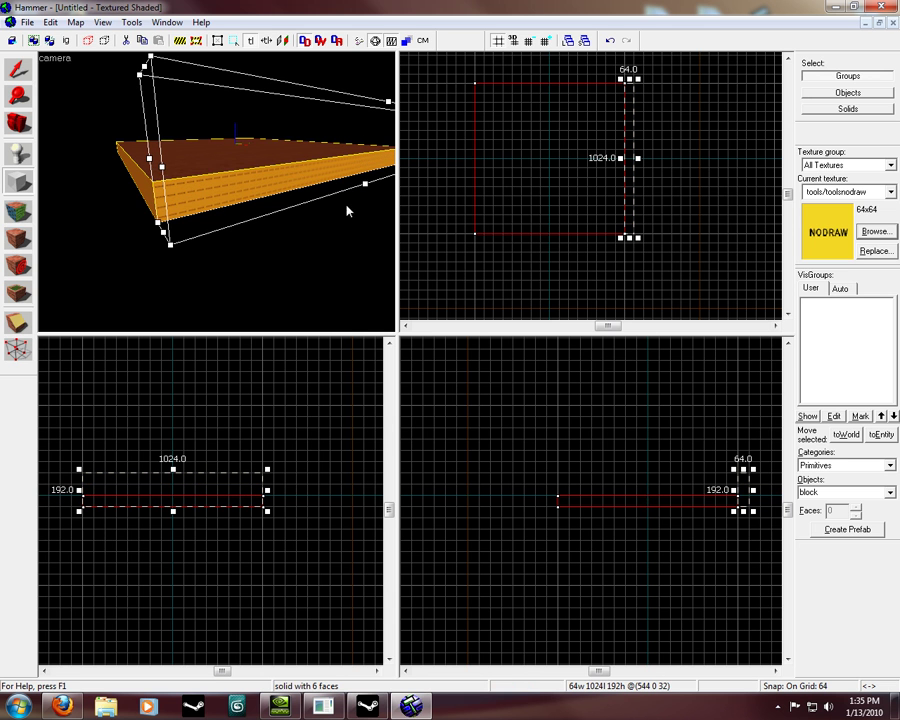
key("z")
key("w")
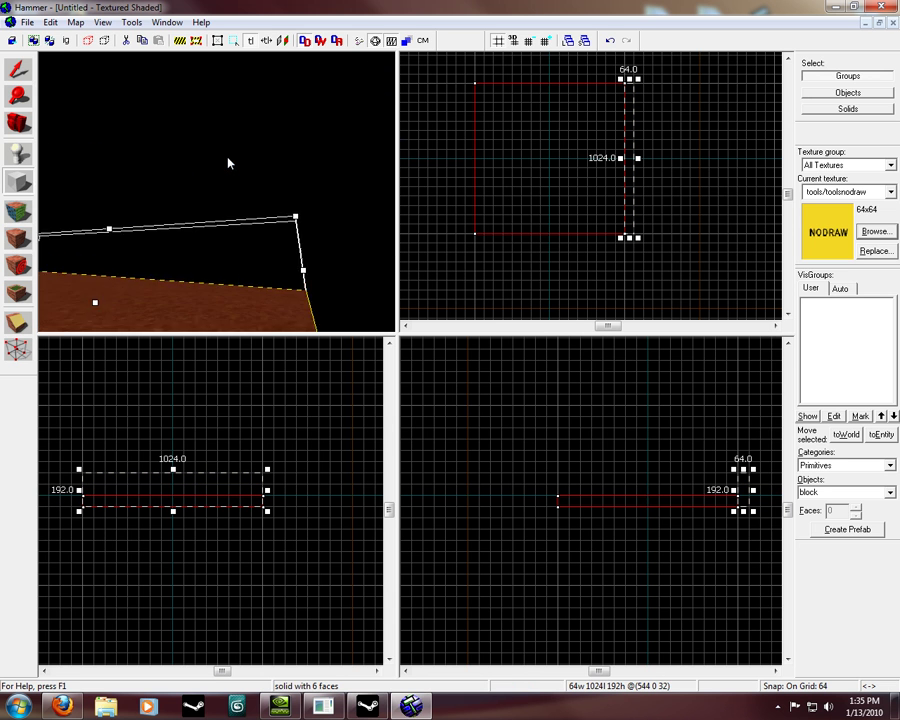
key("s")
key("z")
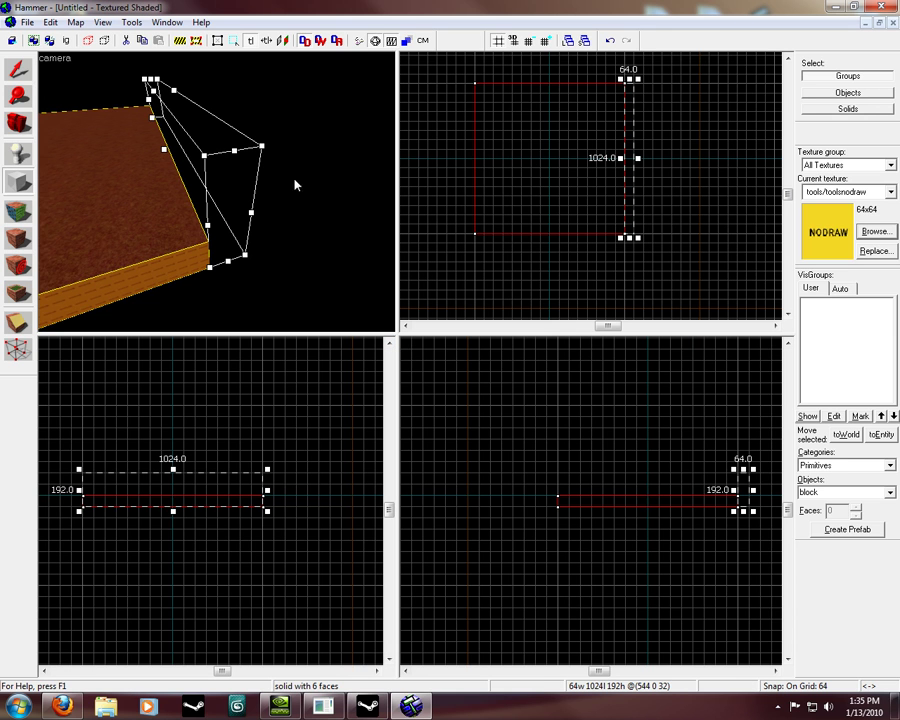
right_click(745, 495)
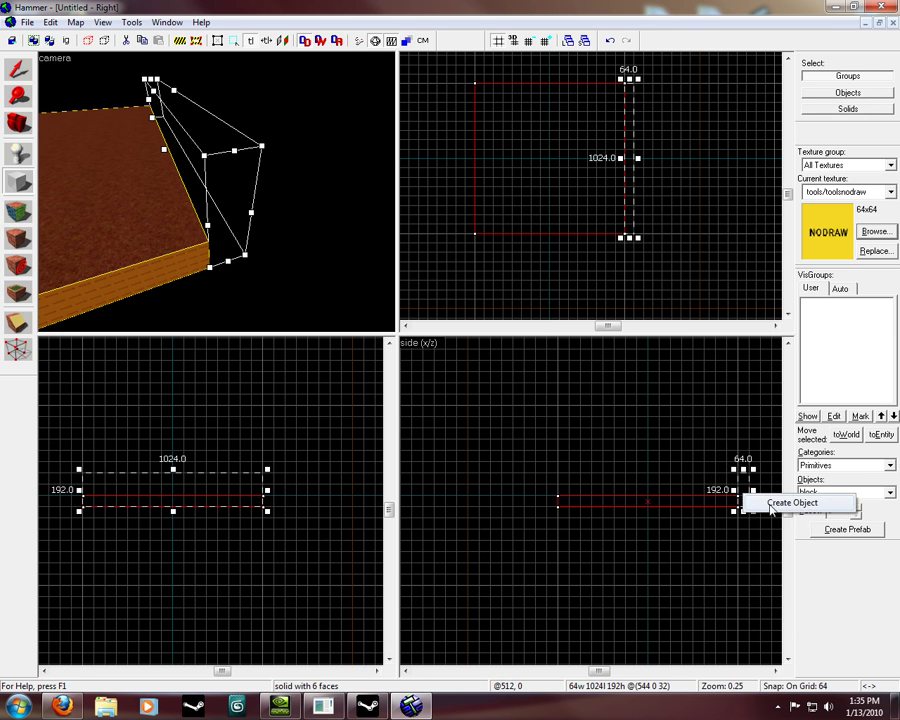
left_click(775, 501)
key("z")
key("a")
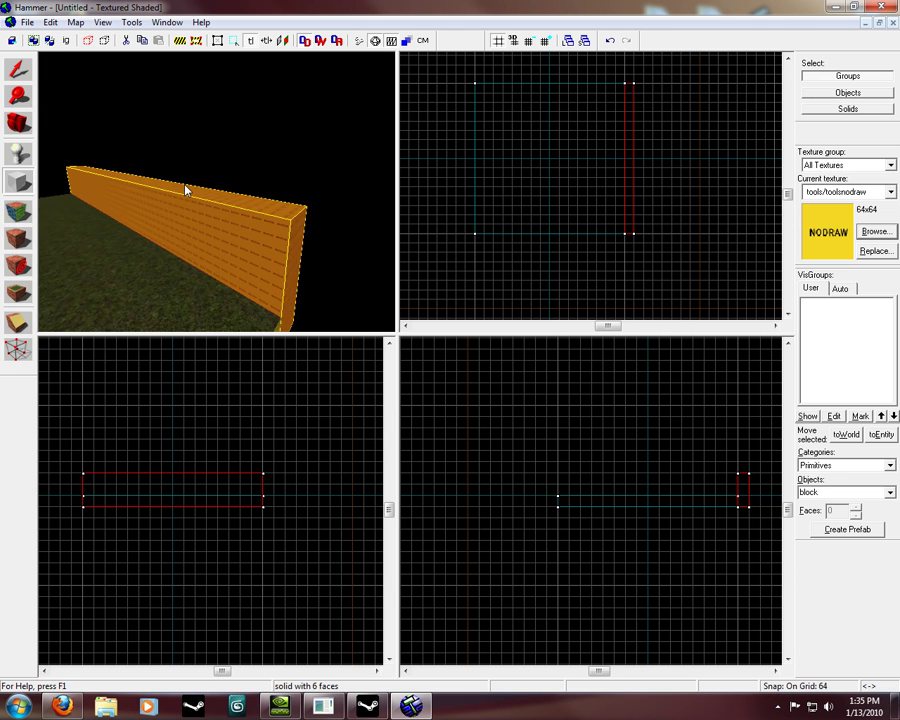
key("Left")
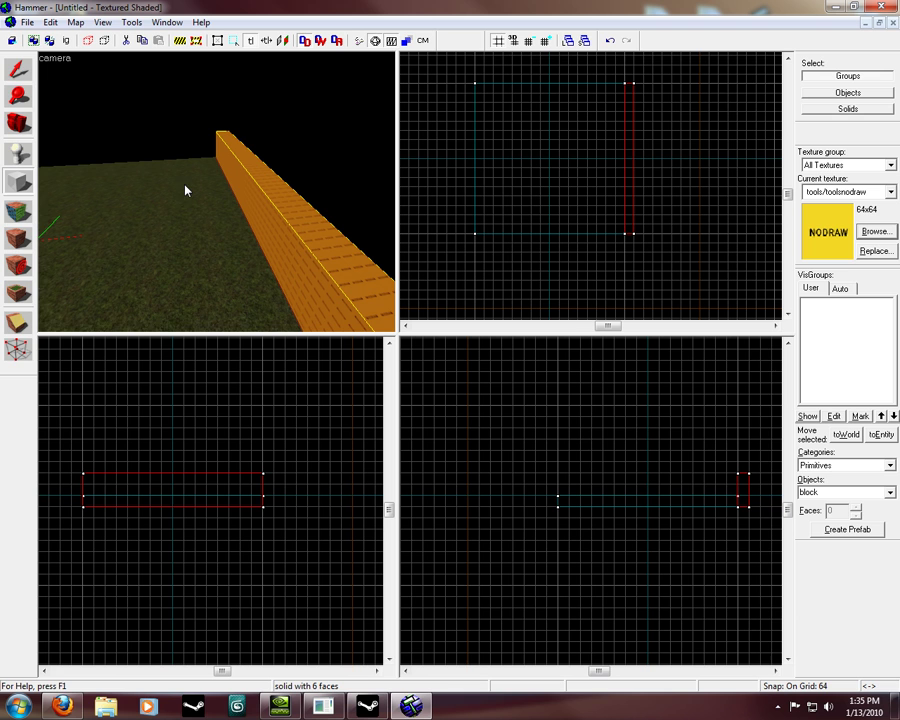
key("shift+s")
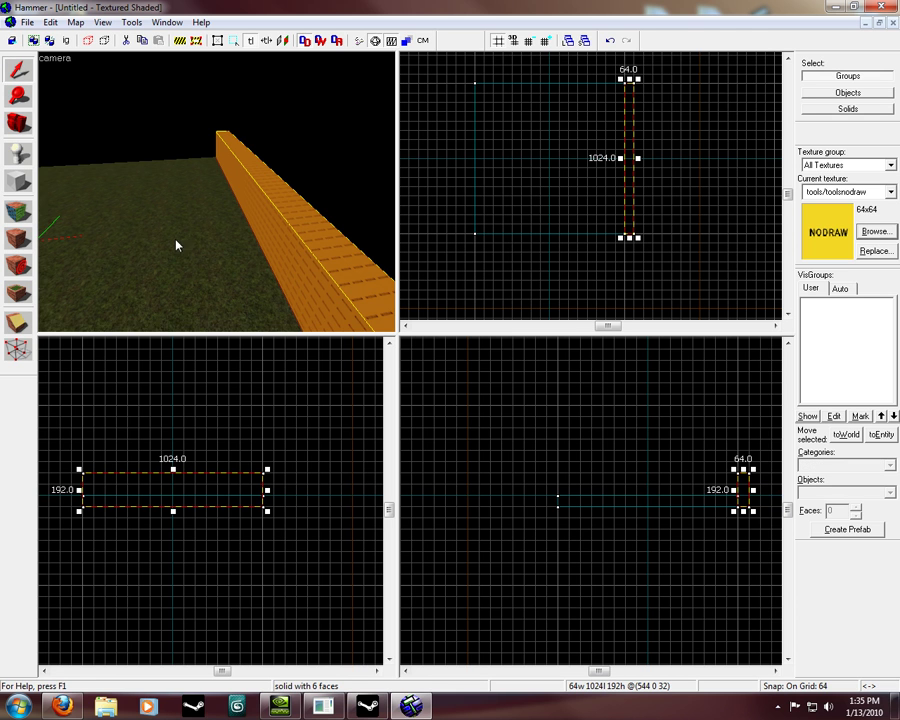
left_click(160, 244)
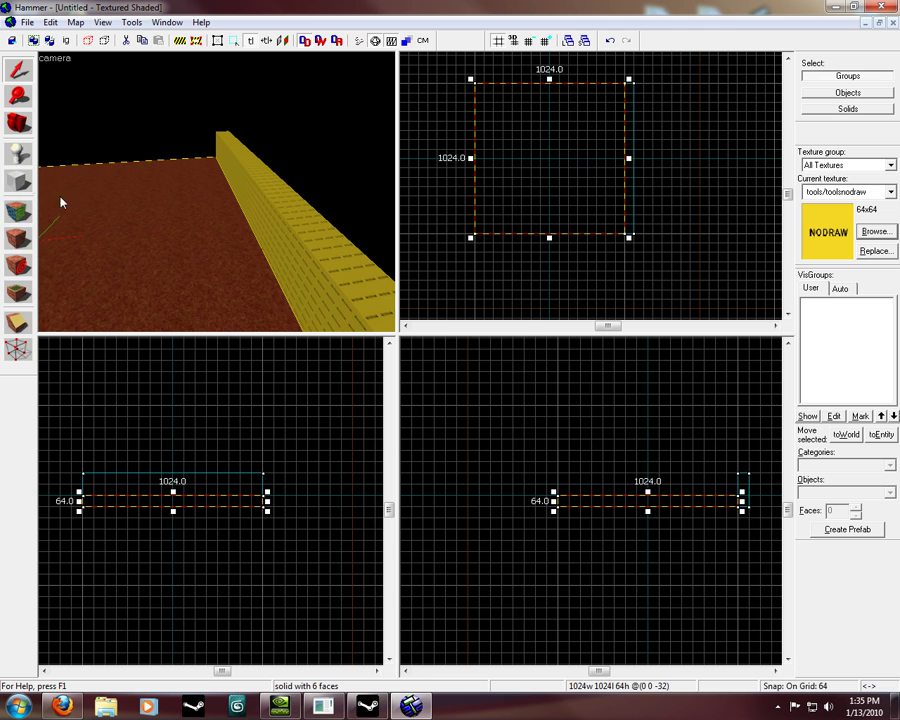
left_click(17, 181)
left_click_drag(632, 87, 472, 74)
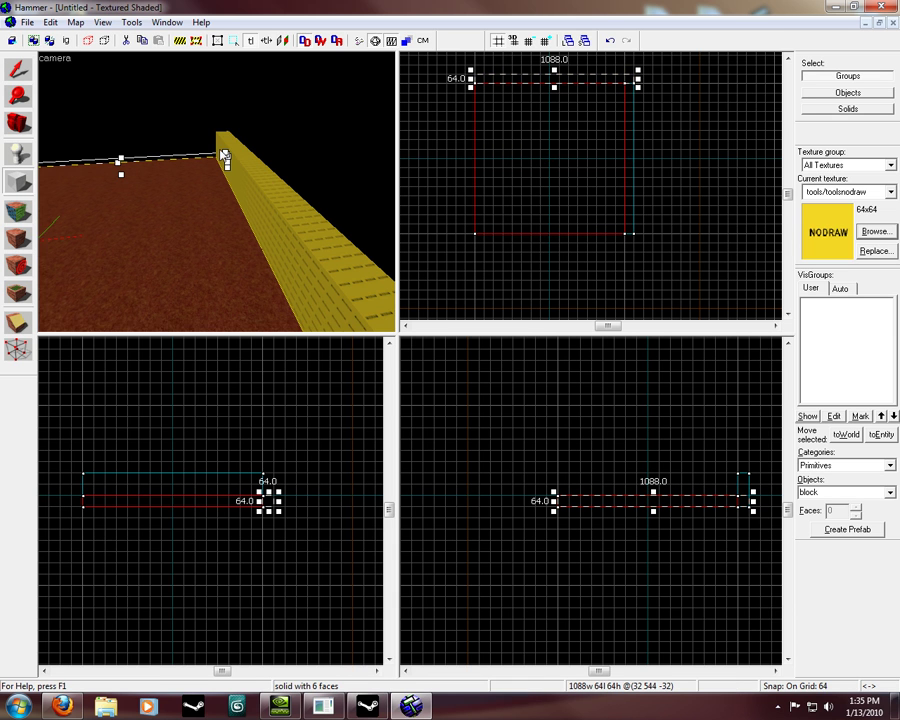
key("z")
key("d")
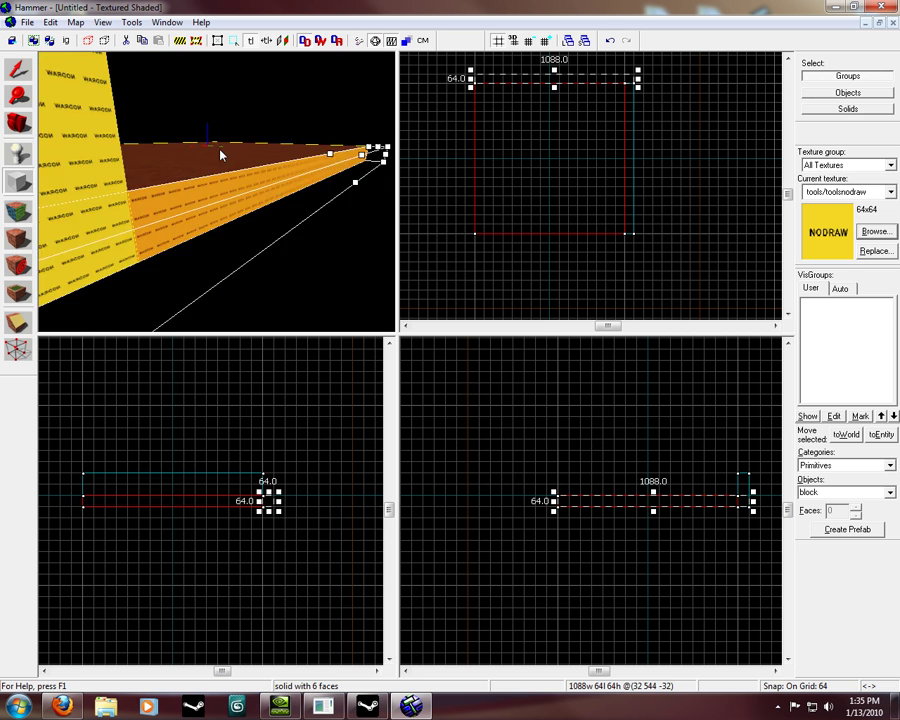
key("Left")
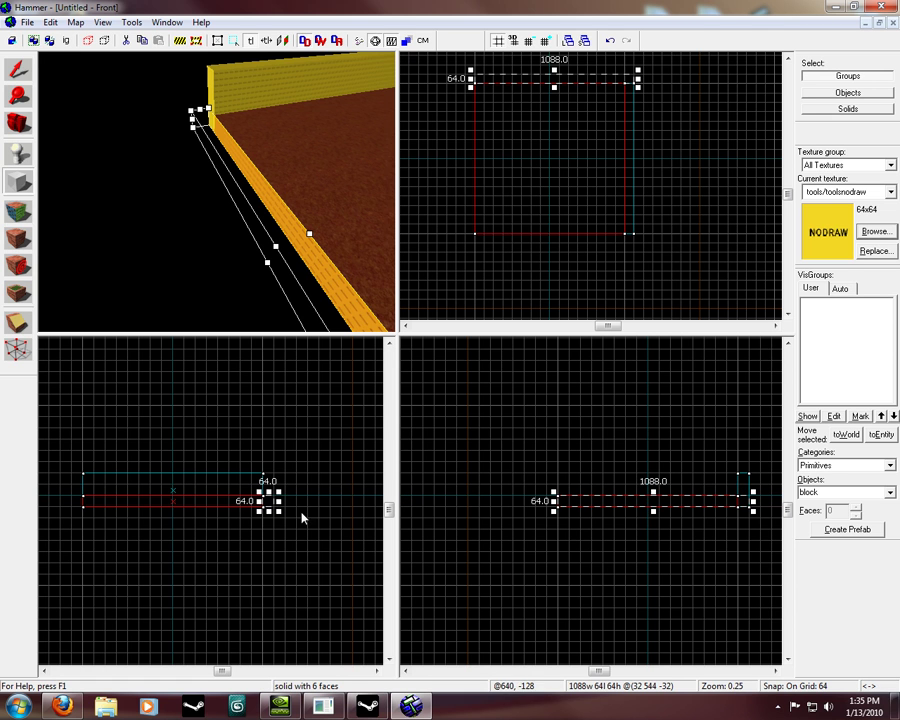
Step: Select the east wall for its height, then create a 1088 by 64 by 192 unit nodraw wall along the floor's north edge
left_click(15, 74)
left_click(279, 89)
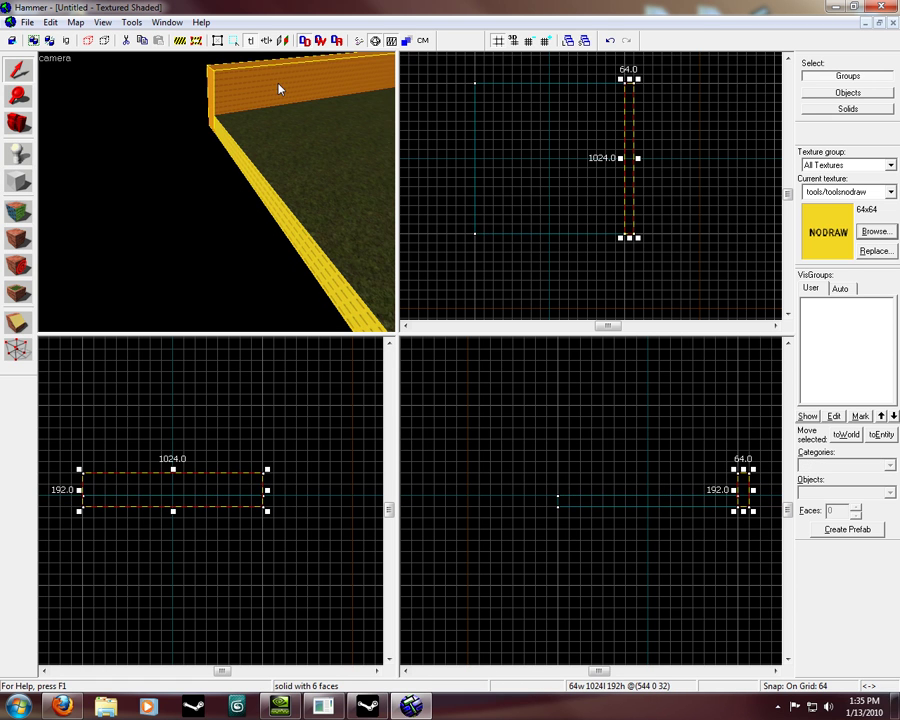
left_click(17, 181)
left_click_drag(470, 72, 640, 90)
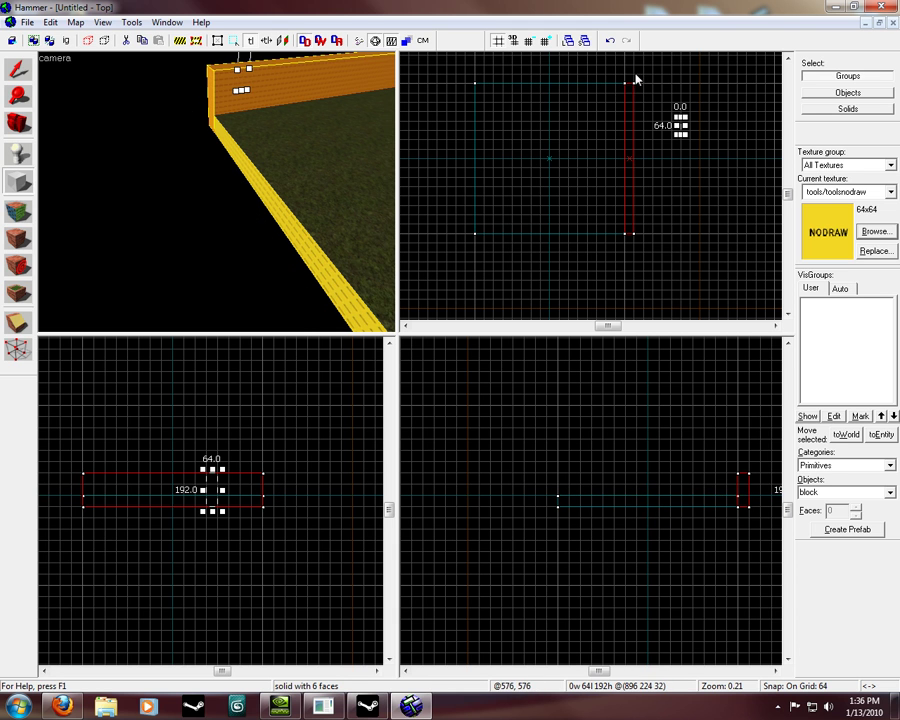
left_click_drag(635, 78, 470, 80)
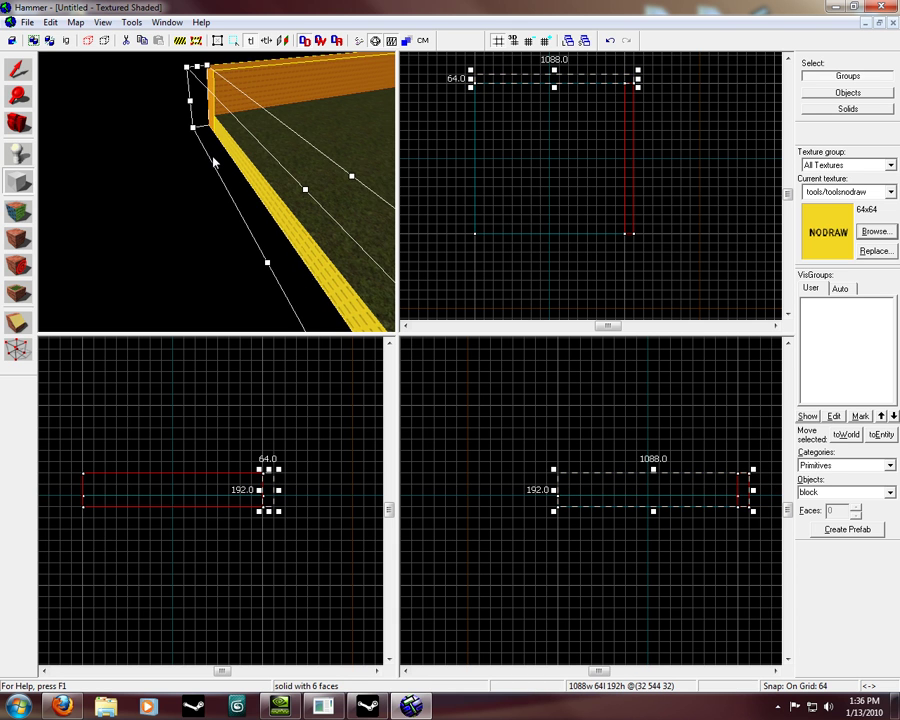
key("z")
key("w")
key("Left")
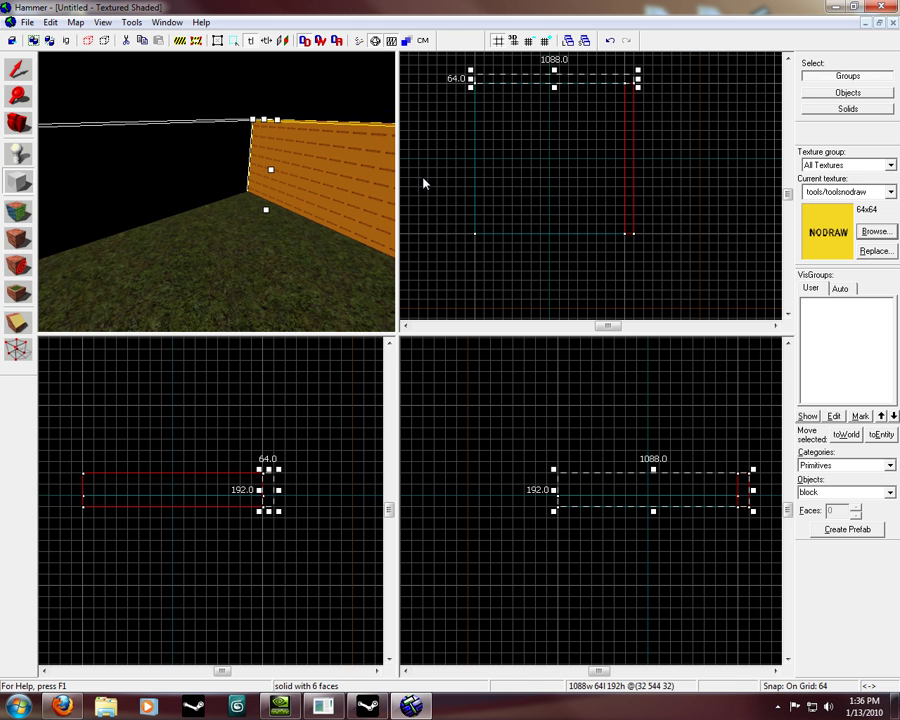
right_click(581, 78)
left_click(603, 87)
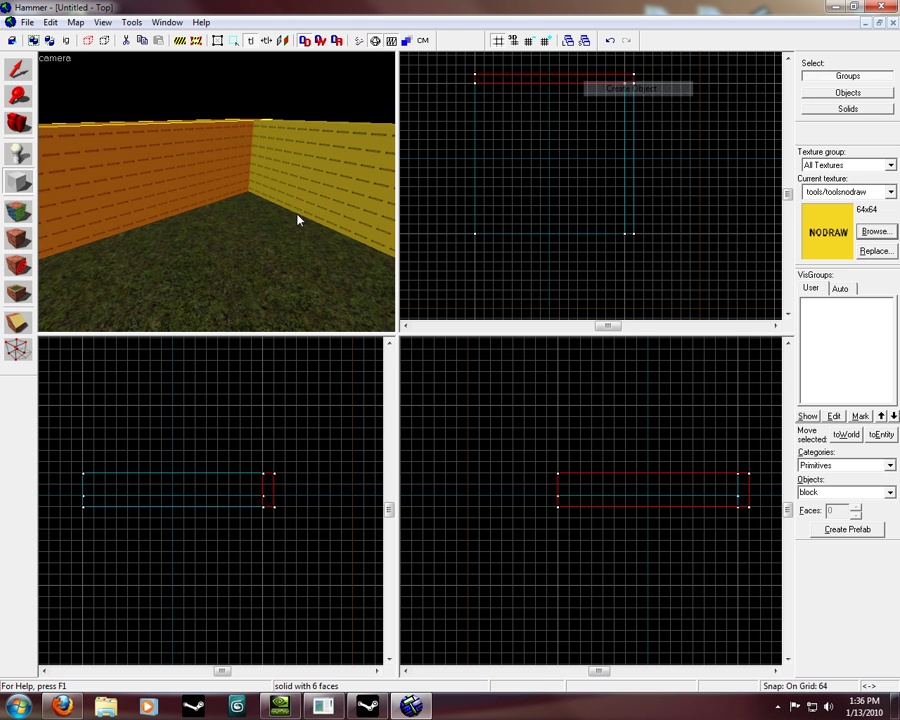
Step: Copy the east wall to the opposite, west edge of the floor block
key("Left")
key("s")
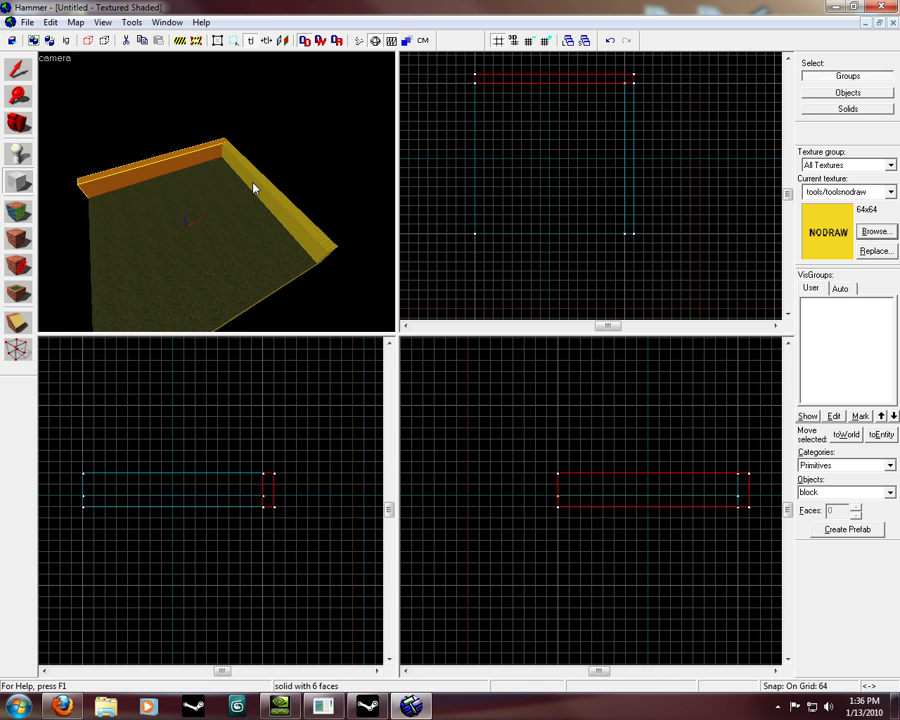
left_click(281, 201)
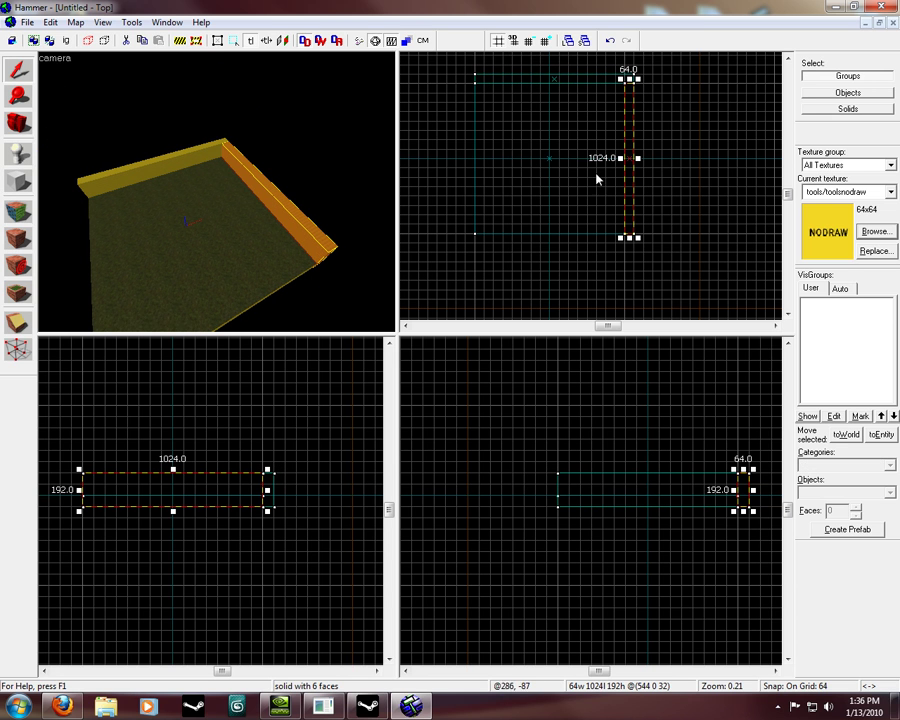
left_click_drag(631, 188, 470, 182)
Step: Shorten the north wall to 1024 units and copy it to the floor's south edge to close the room
left_click(165, 172)
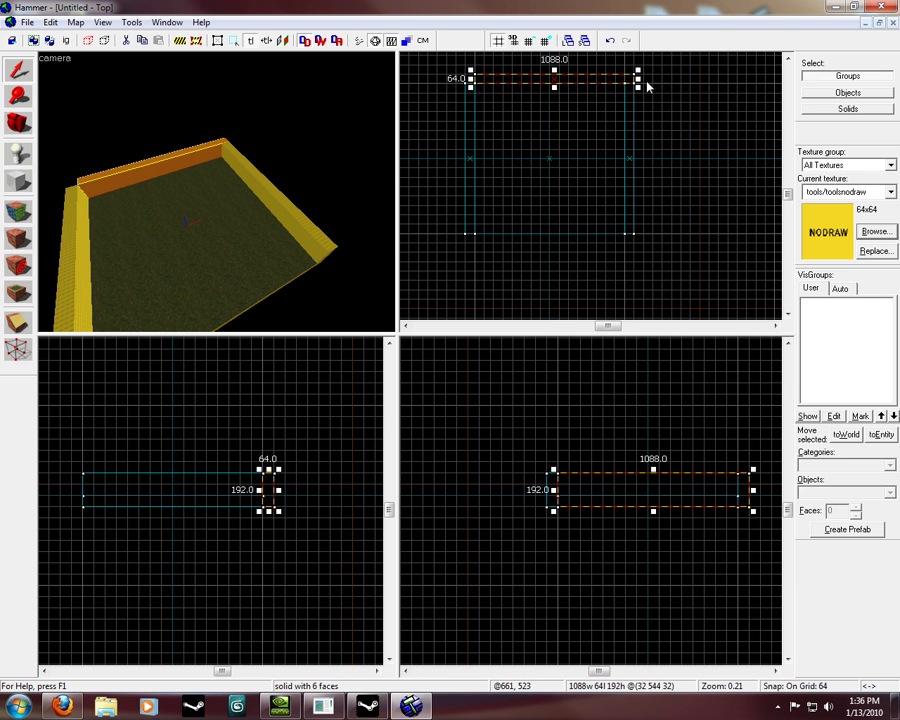
left_click_drag(638, 80, 629, 80)
left_click_drag(567, 79, 562, 240)
key("z")
key("w")
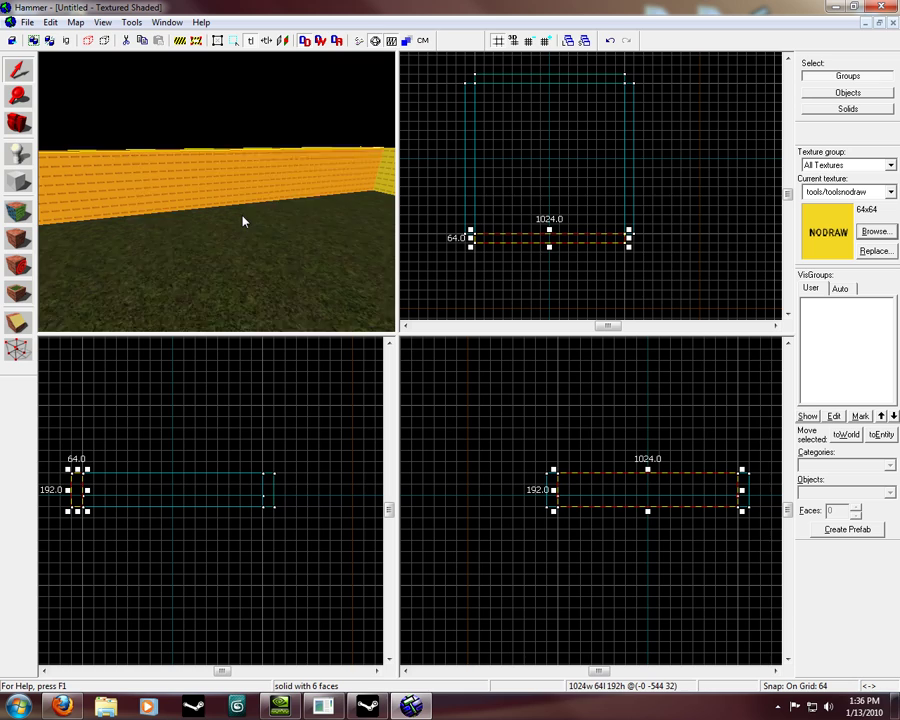
key("z")
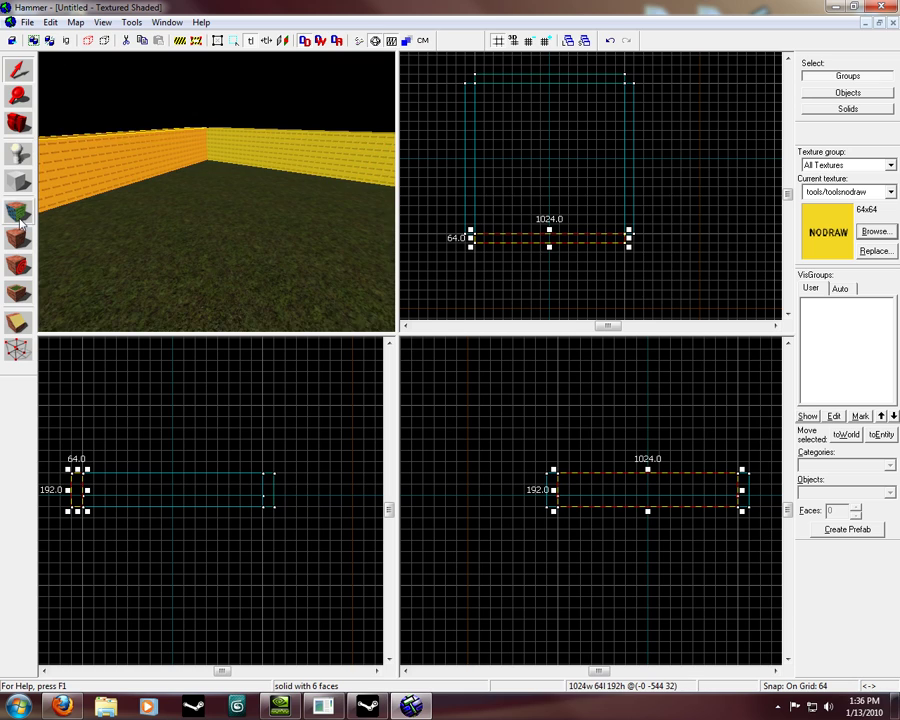
Step: Start face editing and choose a brick texture, filtering the textures by "brick"
left_click(19, 219)
left_click(524, 378)
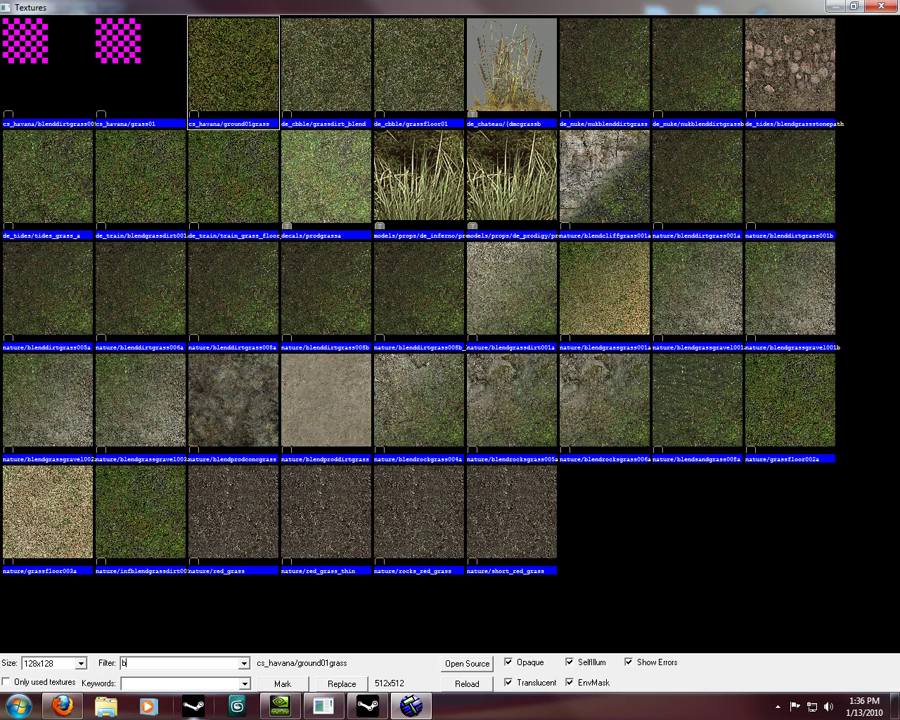
type("brick")
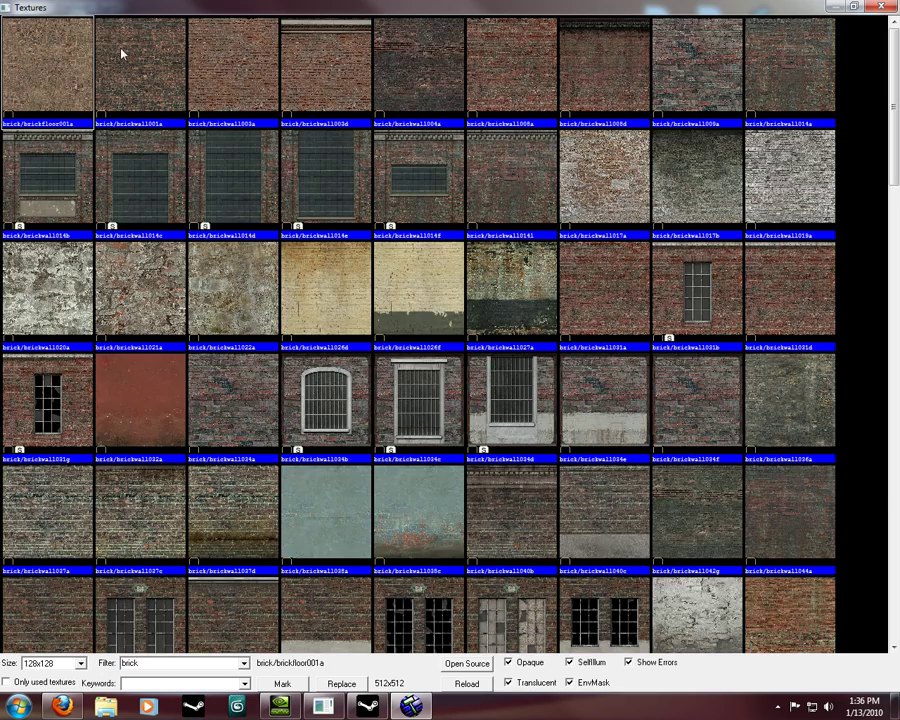
double_click(67, 67)
Step: Select the inner faces of all four walls and apply the brick/brickfloor001a texture to them
left_click(140, 155)
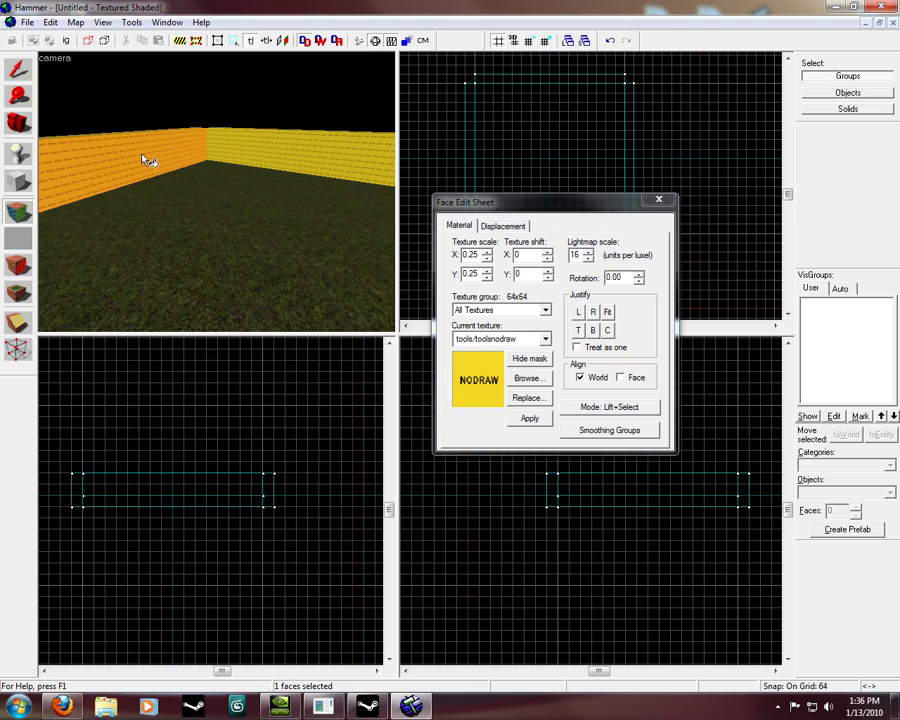
left_click(276, 160, "ctrl")
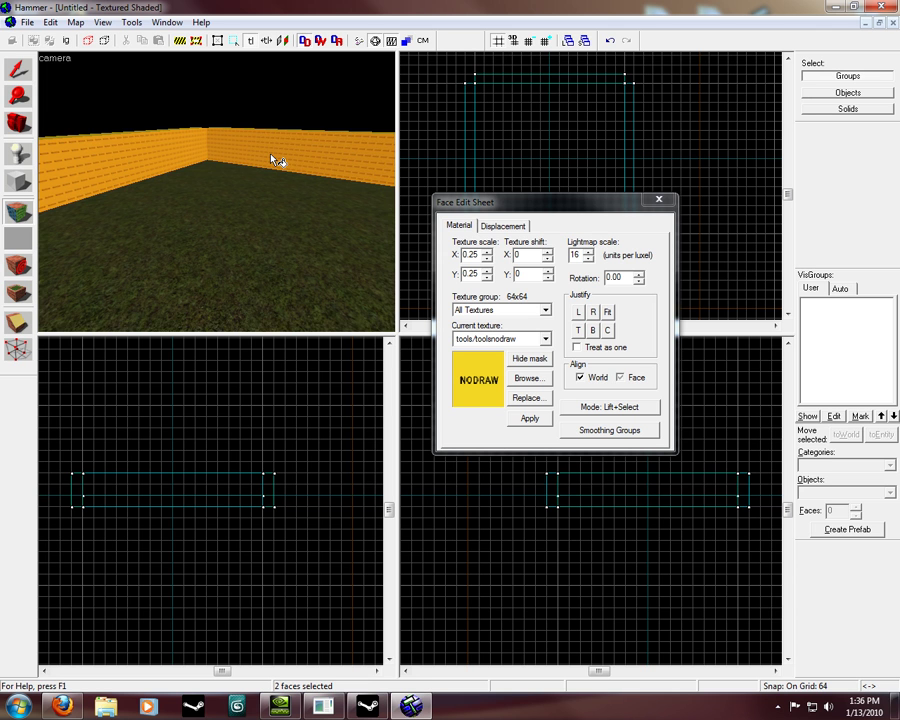
key("Right")
left_click(276, 160, "ctrl")
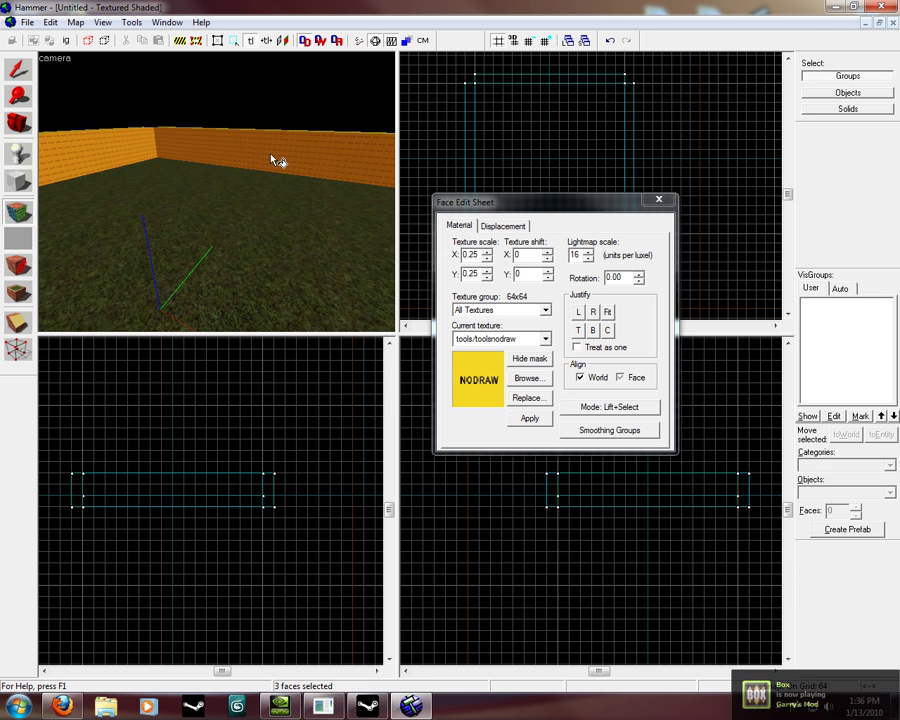
key("Right")
left_click(276, 160, "ctrl")
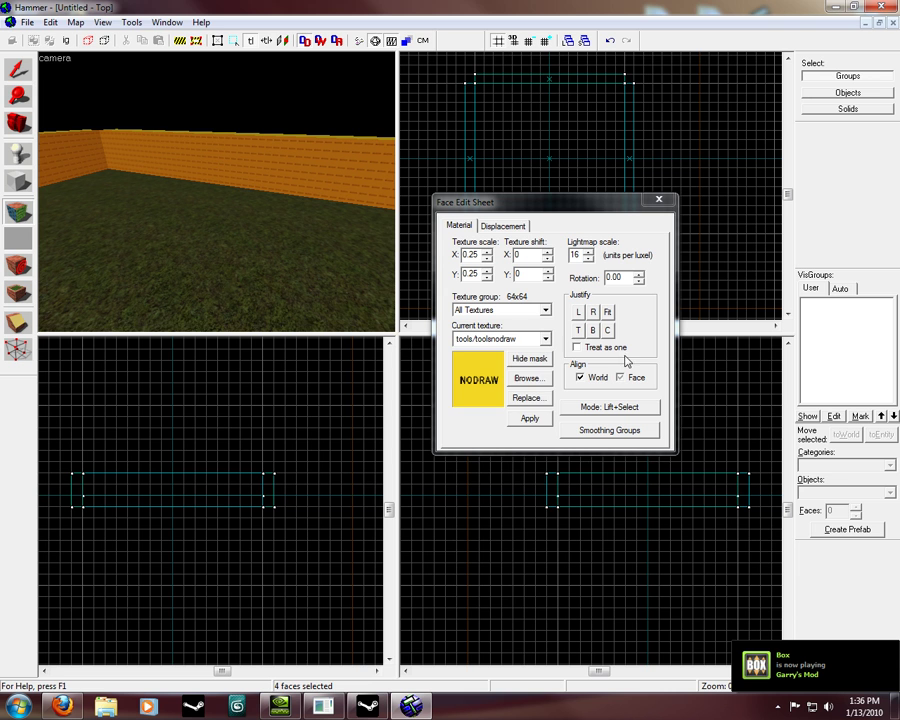
left_click(545, 339)
left_click(518, 420)
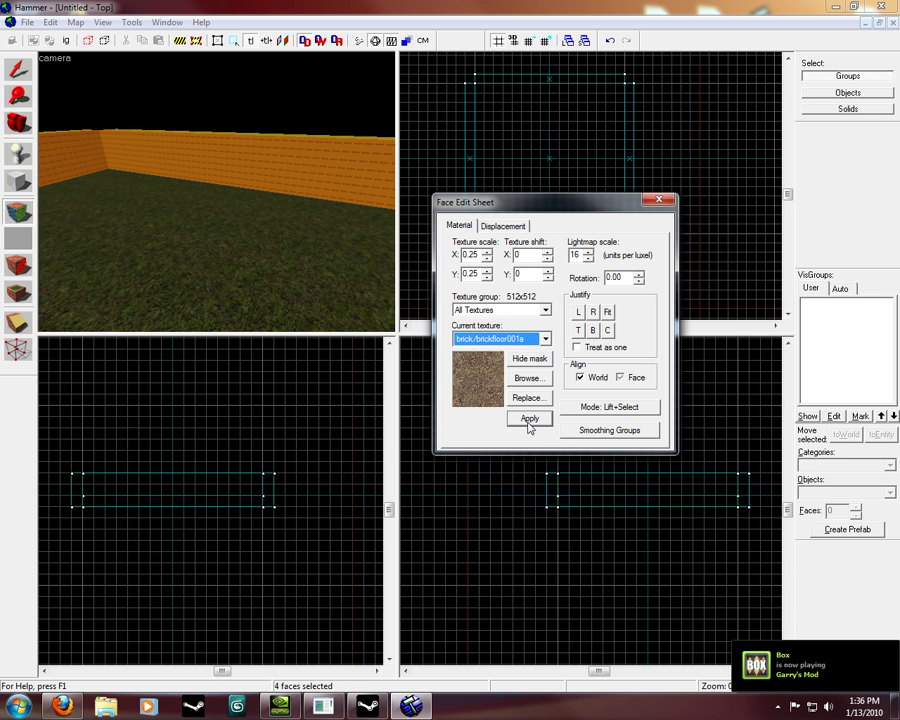
left_click(528, 419)
left_click(659, 200)
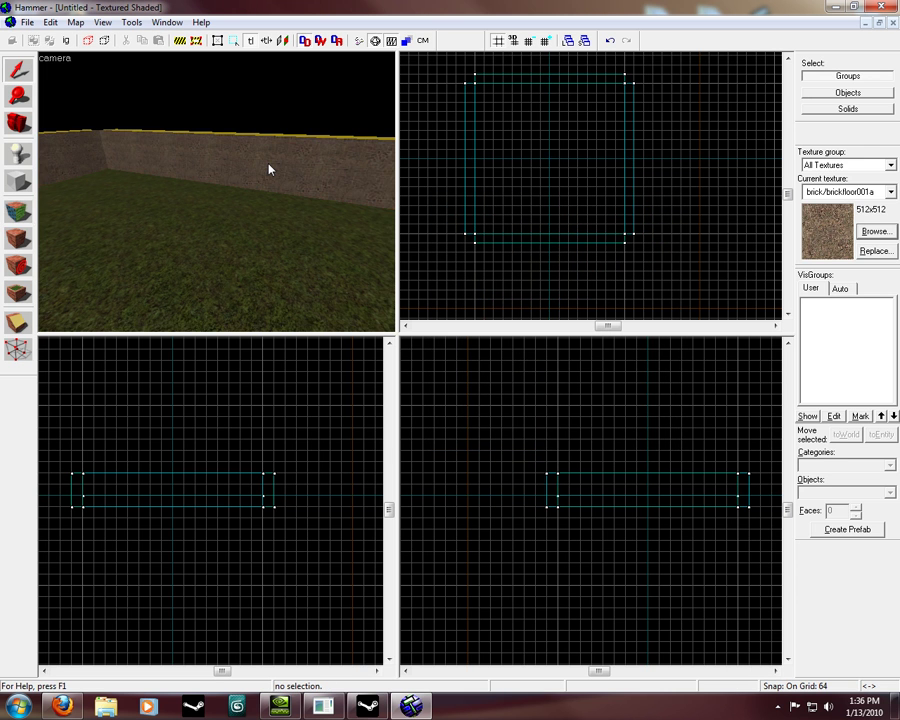
Step: Examine the room's textured inner wall faces and nodraw outer sides in the 3D view
key("z")
key("s")
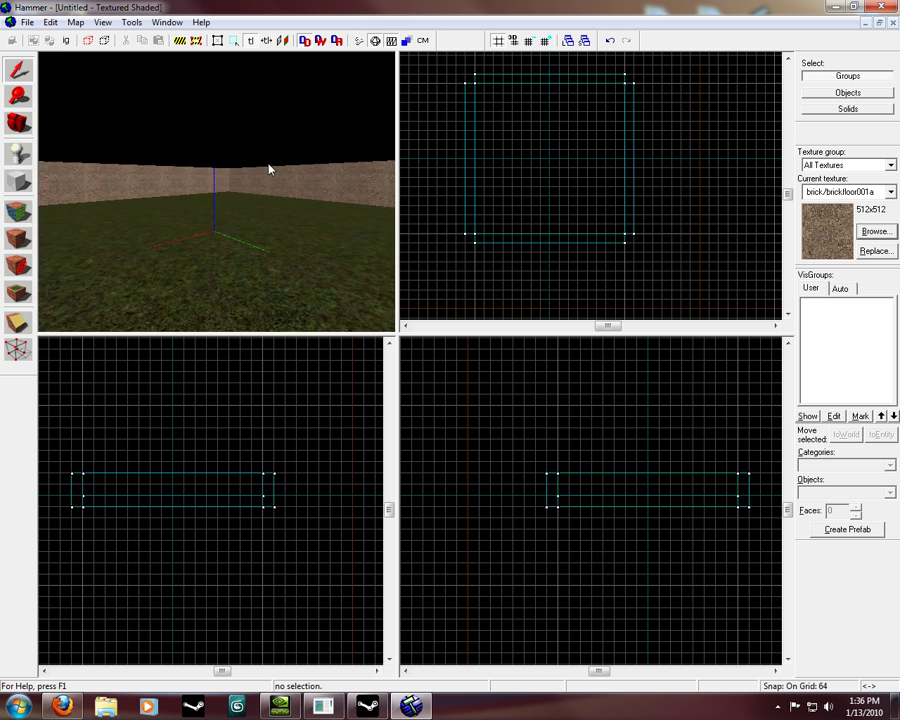
key("w")
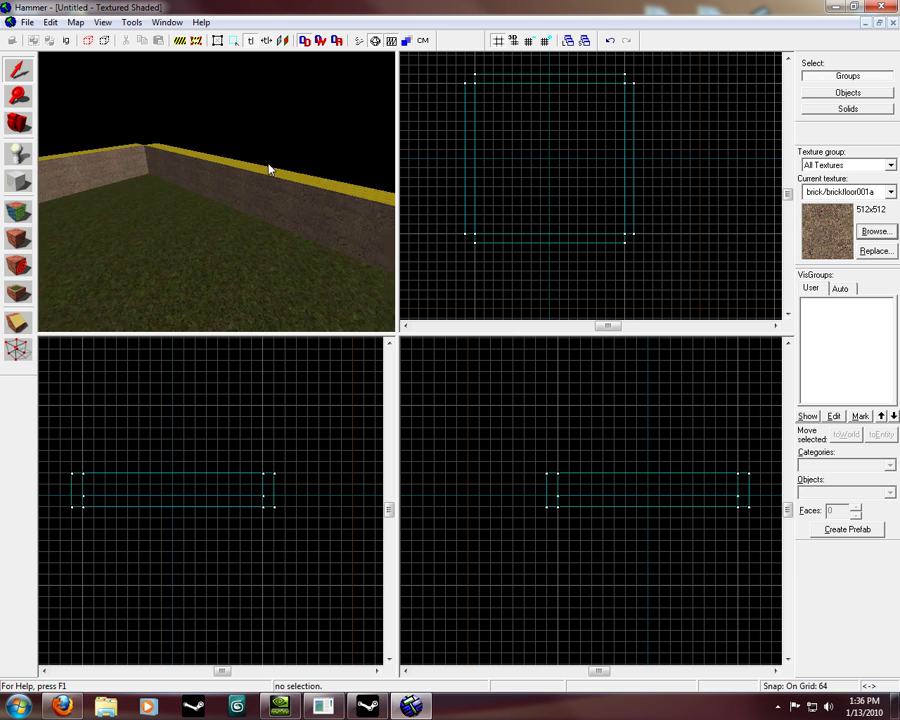
key("Page_Up")
key("Left")
key("Page_Down")
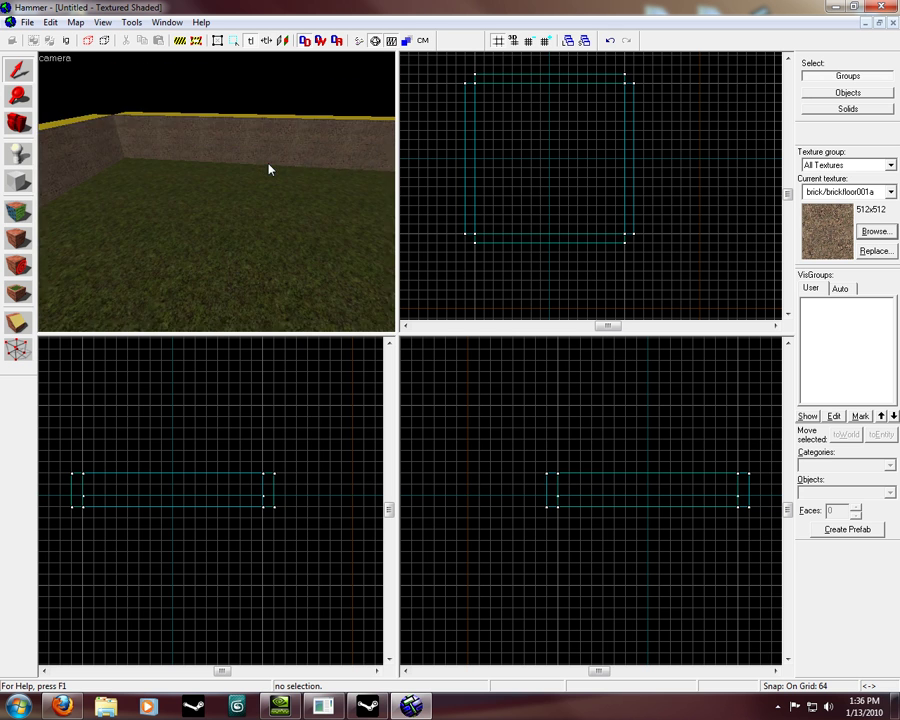
key("Right")
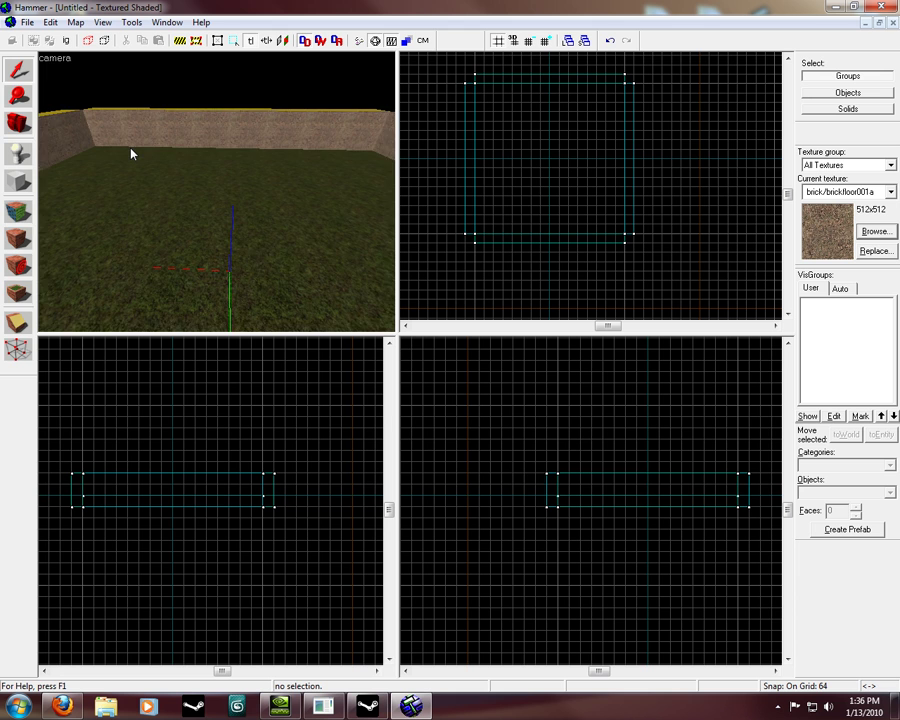
key("Left")
key("w")
key("Up")
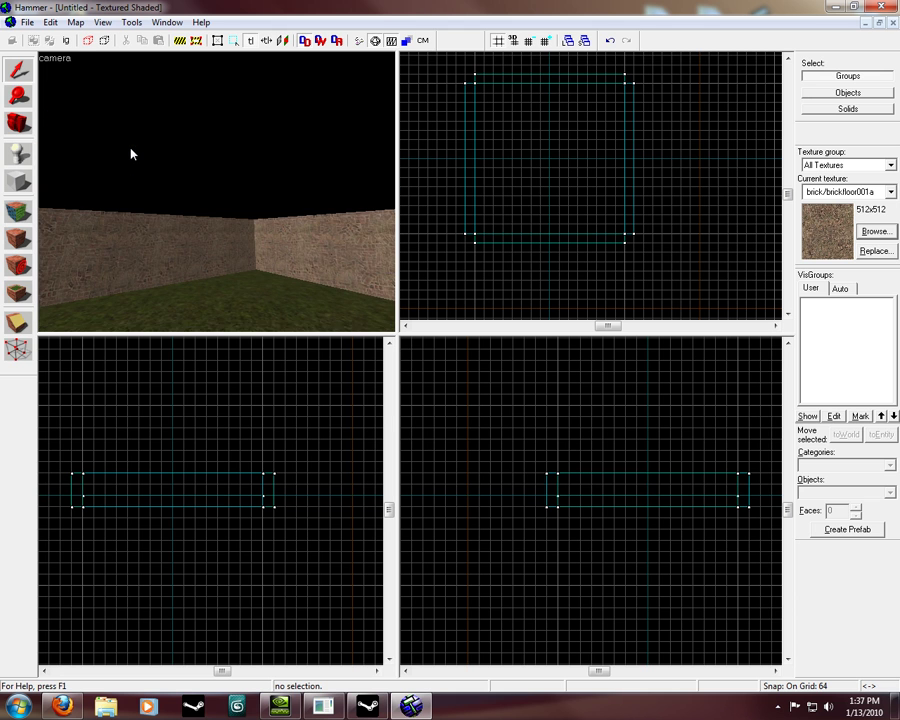
key("z")
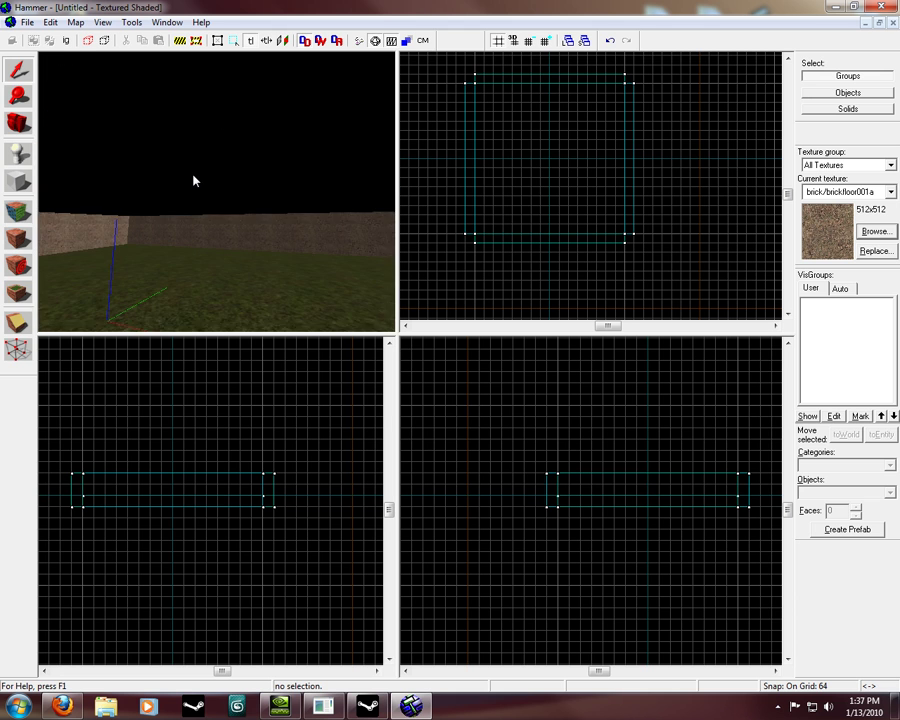
key("Down")
key("s")
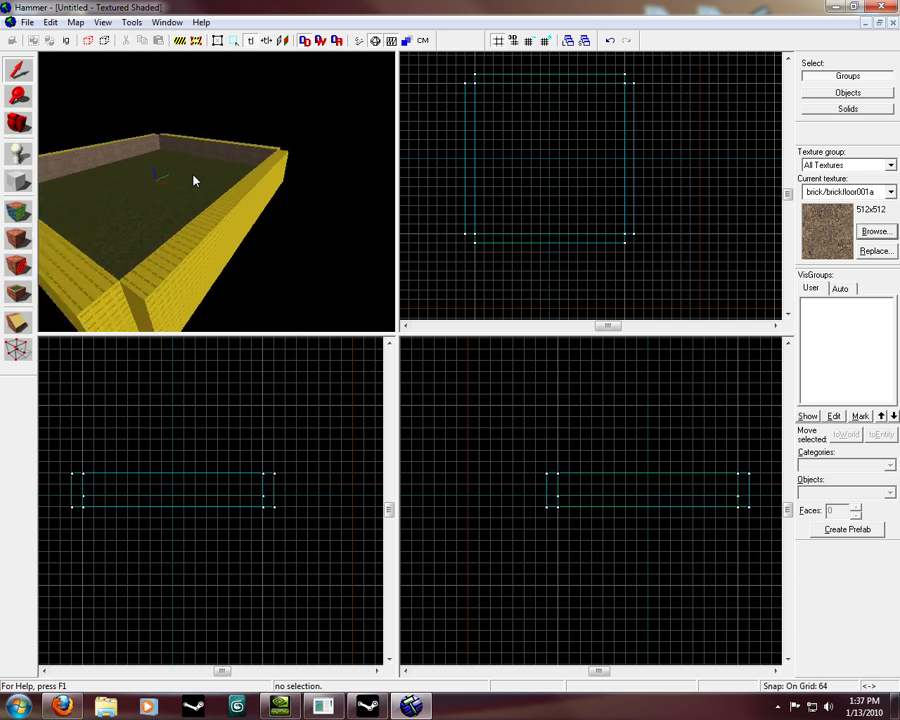
key("z")
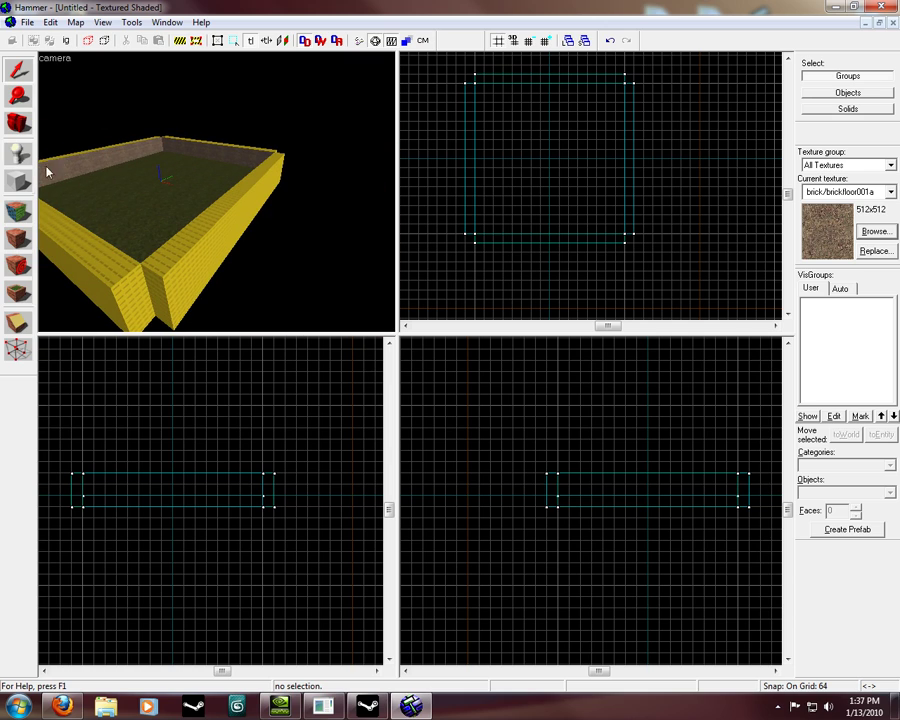
Step: Make tools/toolsskybox the current texture, filtering the textures by "tools skybox"
left_click(875, 231)
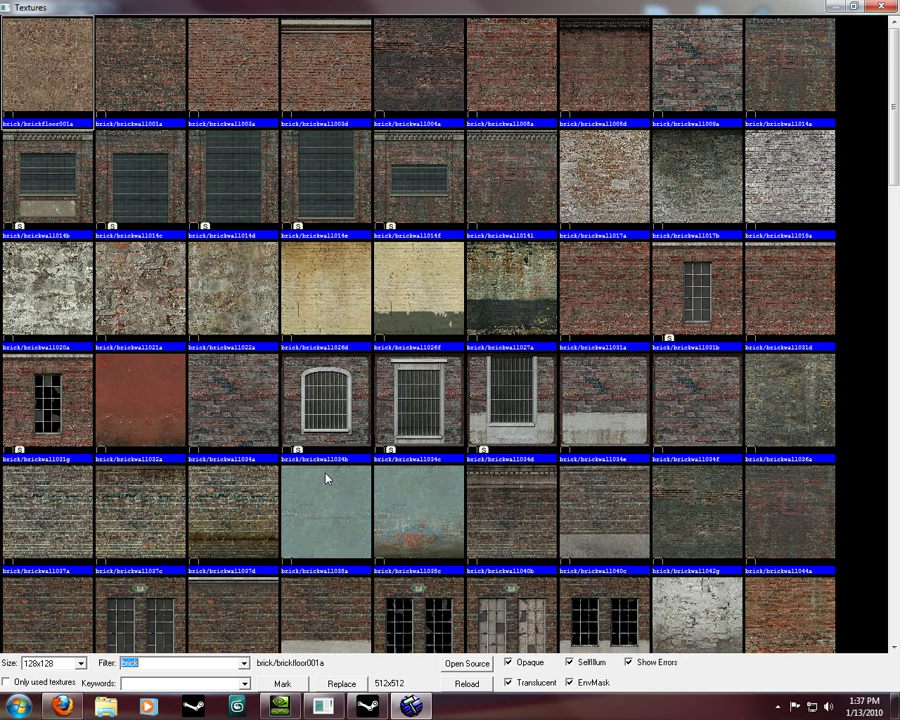
type("tools skybox")
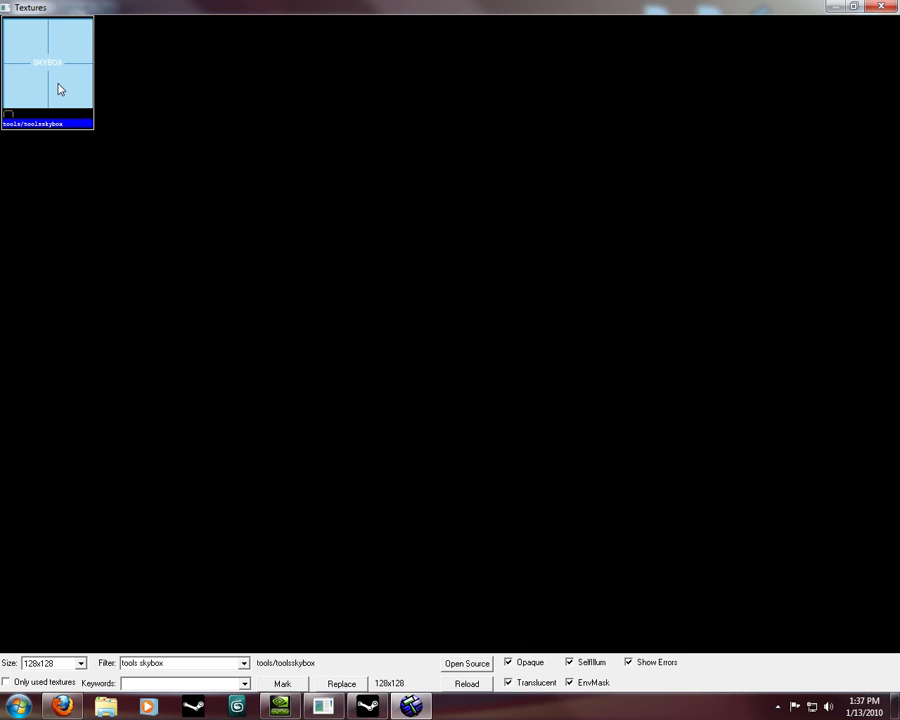
double_click(58, 89)
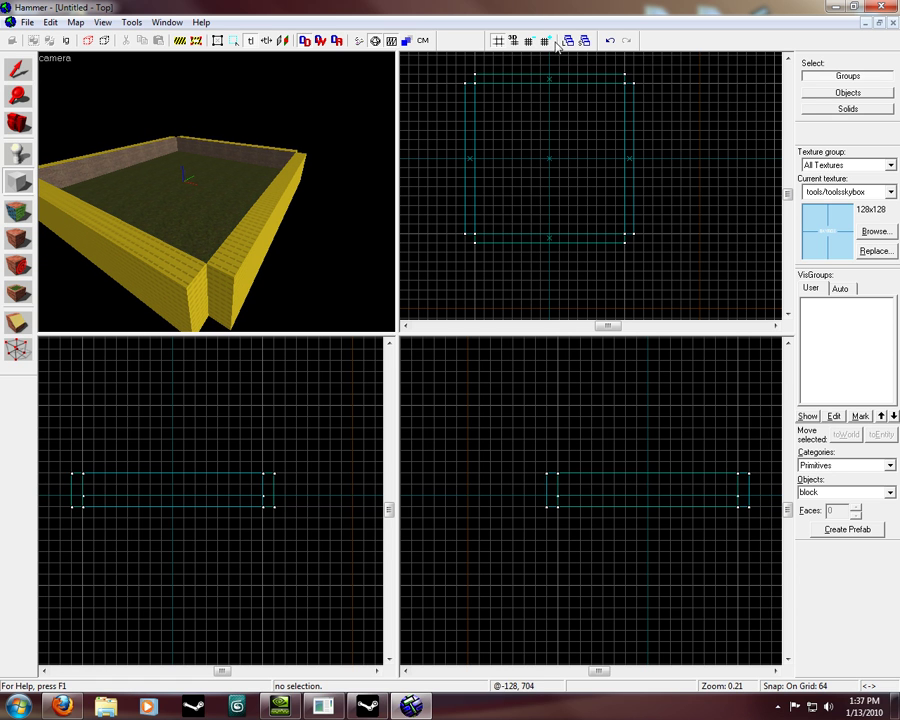
Step: Create a 64 by 1024 by 192 unit skybox wall on top of the east wall and copy it onto the west wall
left_click_drag(625, 90, 635, 239)
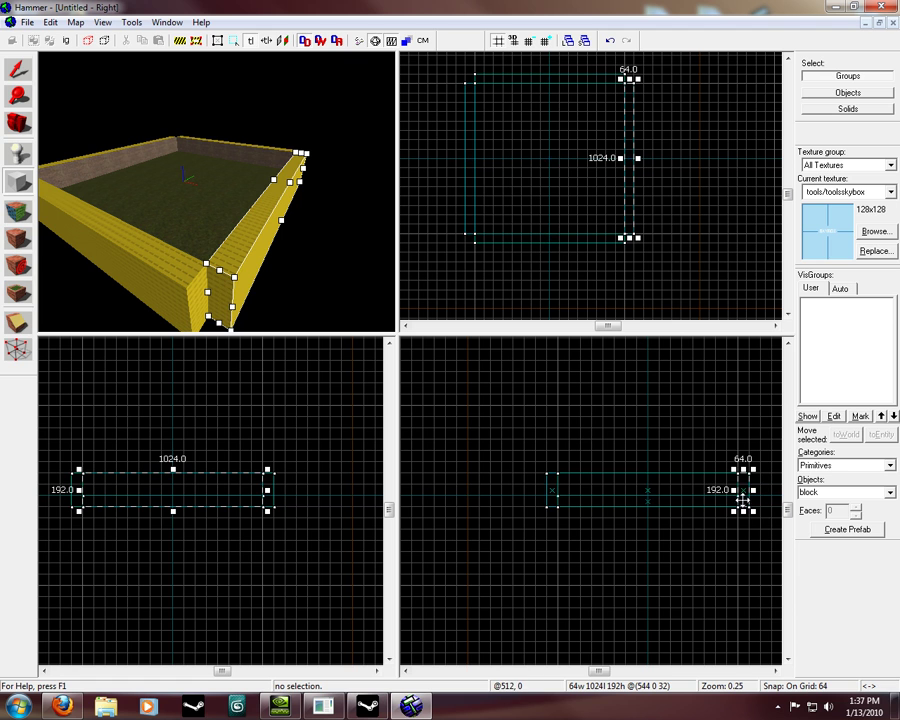
left_click_drag(744, 500, 745, 467)
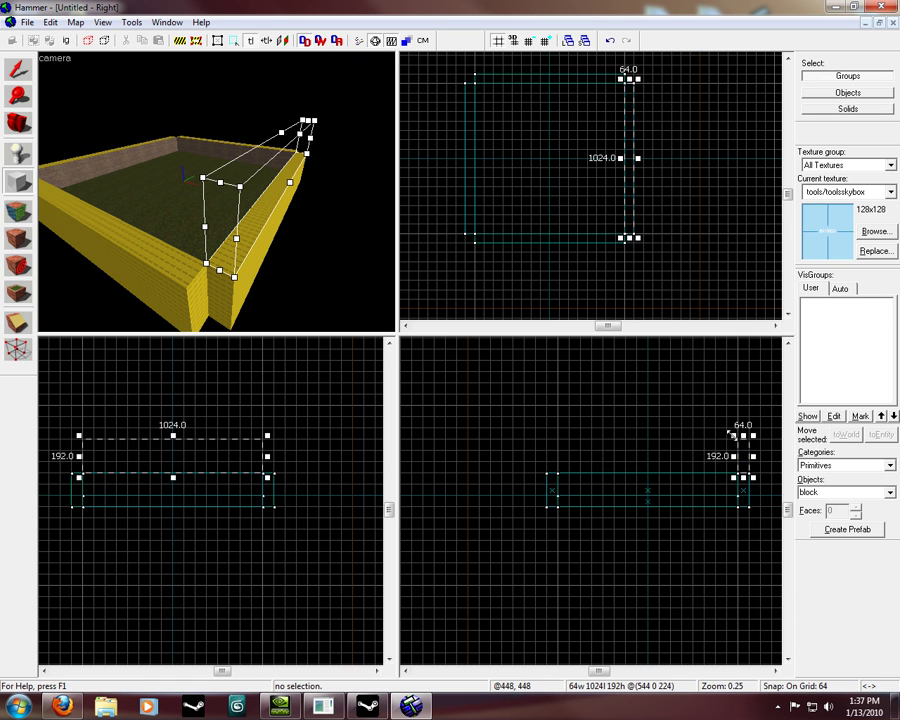
right_click(741, 465)
left_click(803, 474)
left_click(18, 68)
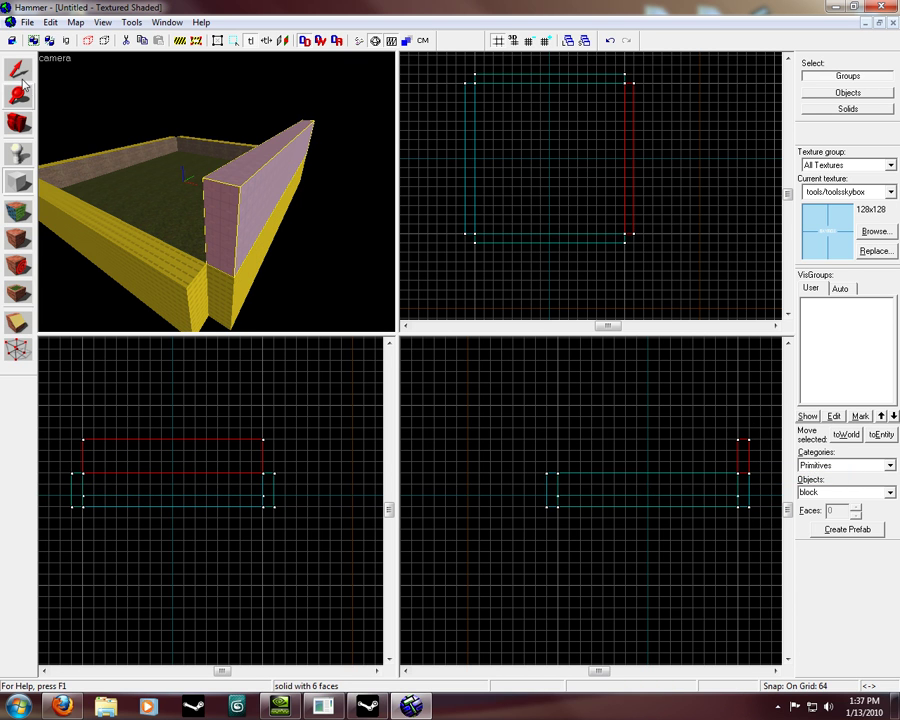
left_click_drag(629, 187, 466, 185)
Step: Create a 1024 by 64 by 192 unit skybox wall on top of the north wall and copy it onto the south wall
left_click(20, 183)
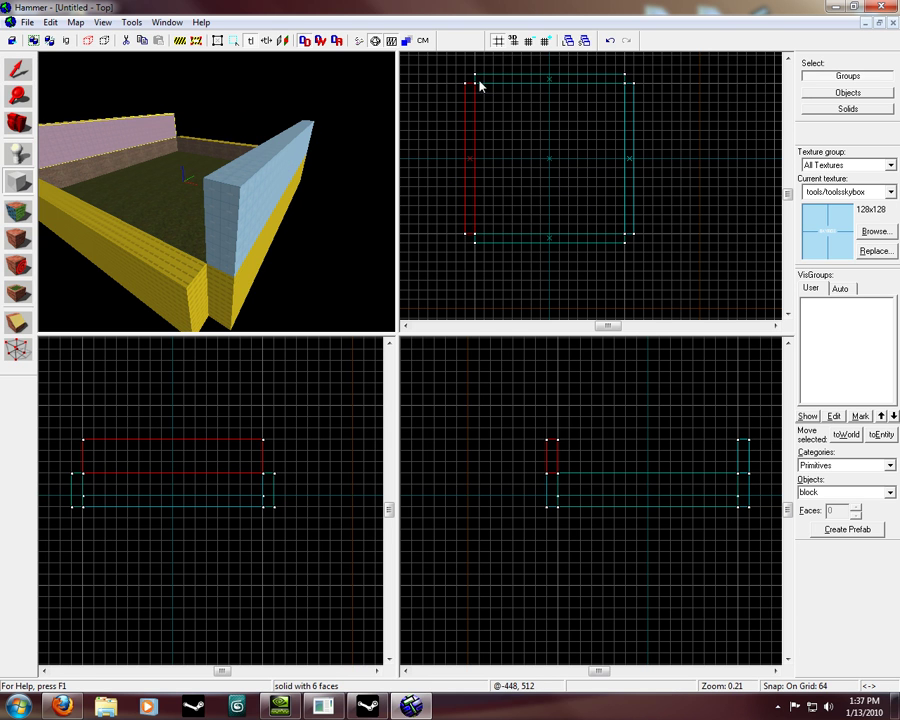
left_click_drag(475, 85, 626, 80)
right_click(622, 84)
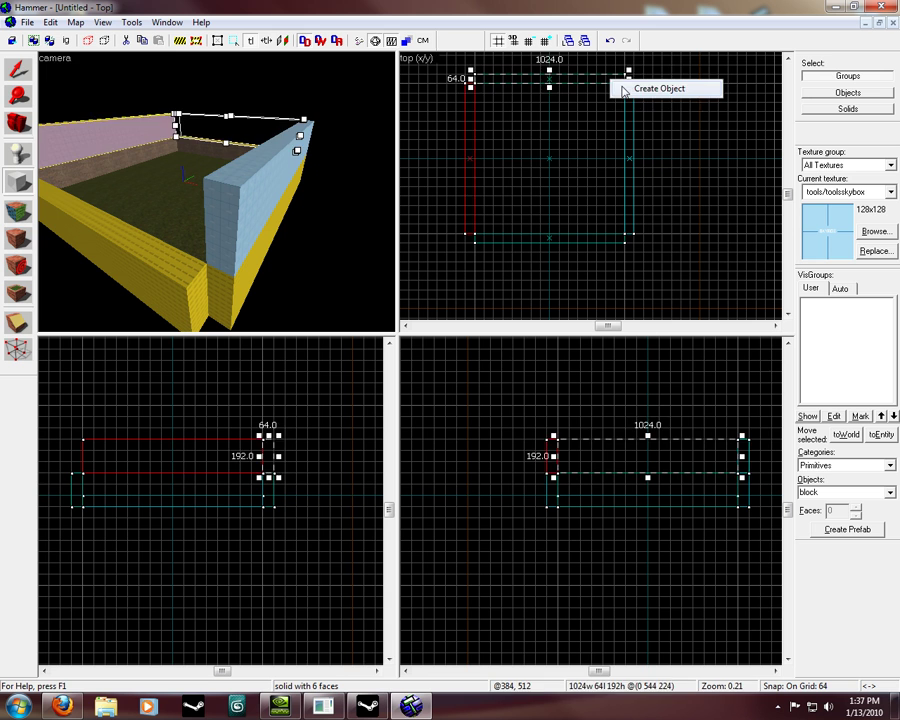
left_click(650, 86)
key("shift+s")
left_click_drag(492, 80, 503, 237)
Step: Close the room with a 1024 by 1024 by 64 unit skybox ceiling block above the upper walls
key("z")
key("w")
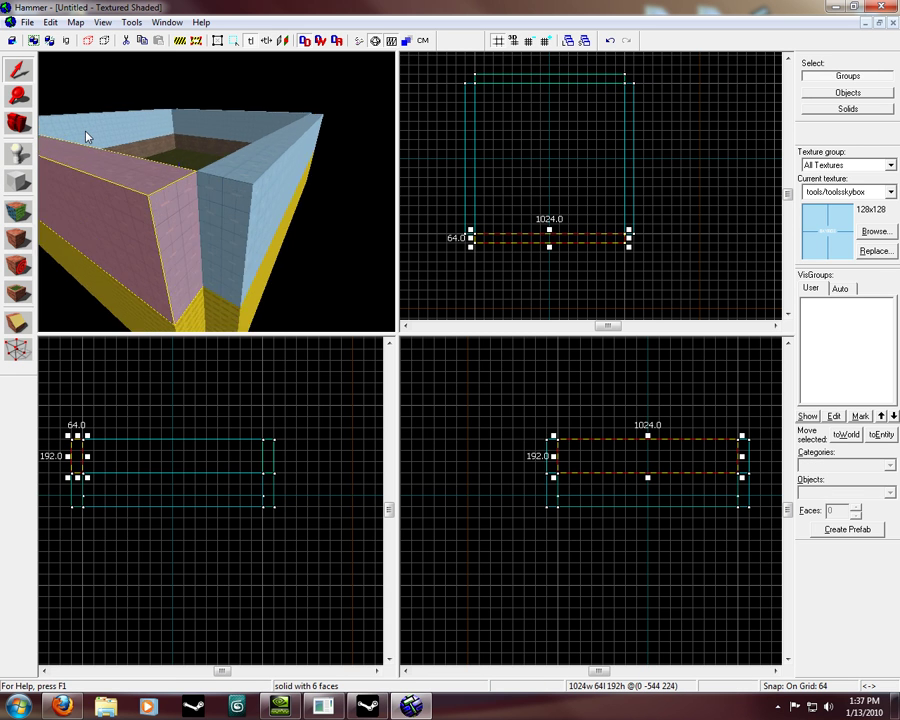
key("z")
left_click(110, 112)
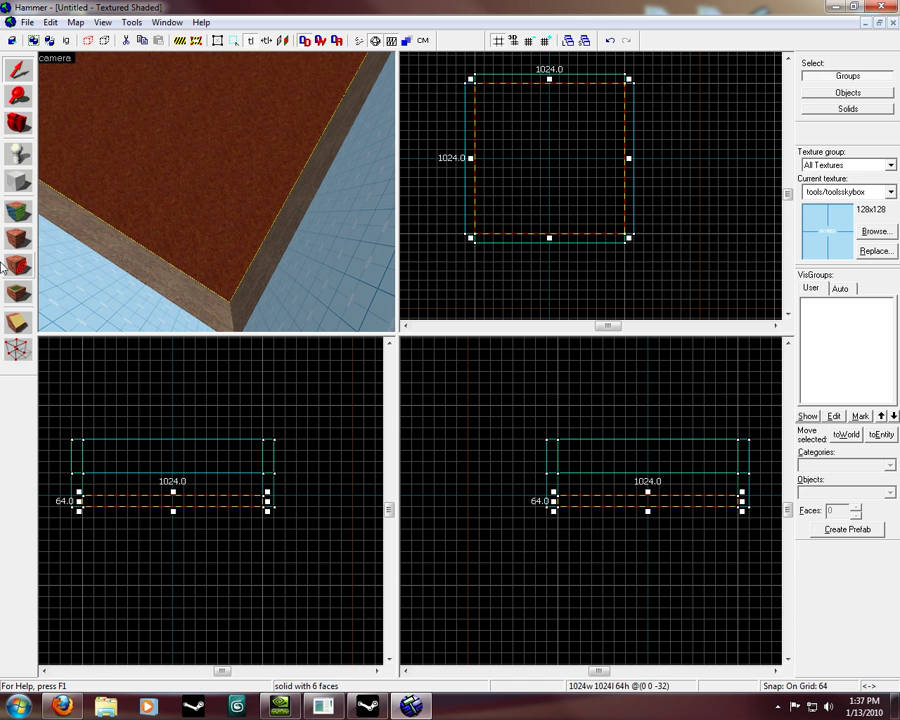
left_click(18, 181)
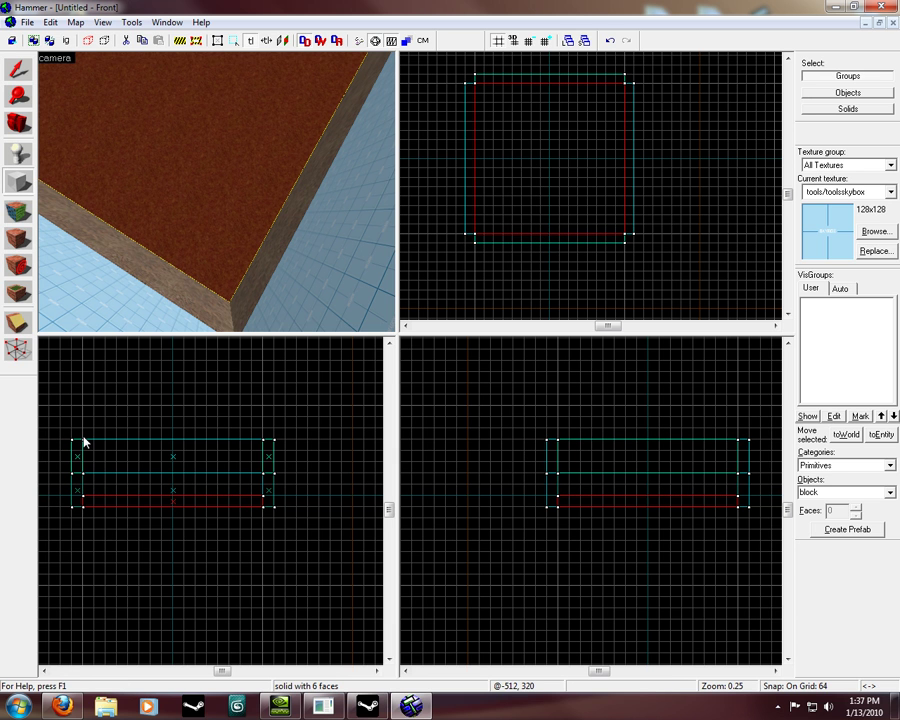
left_click_drag(84, 445, 262, 432)
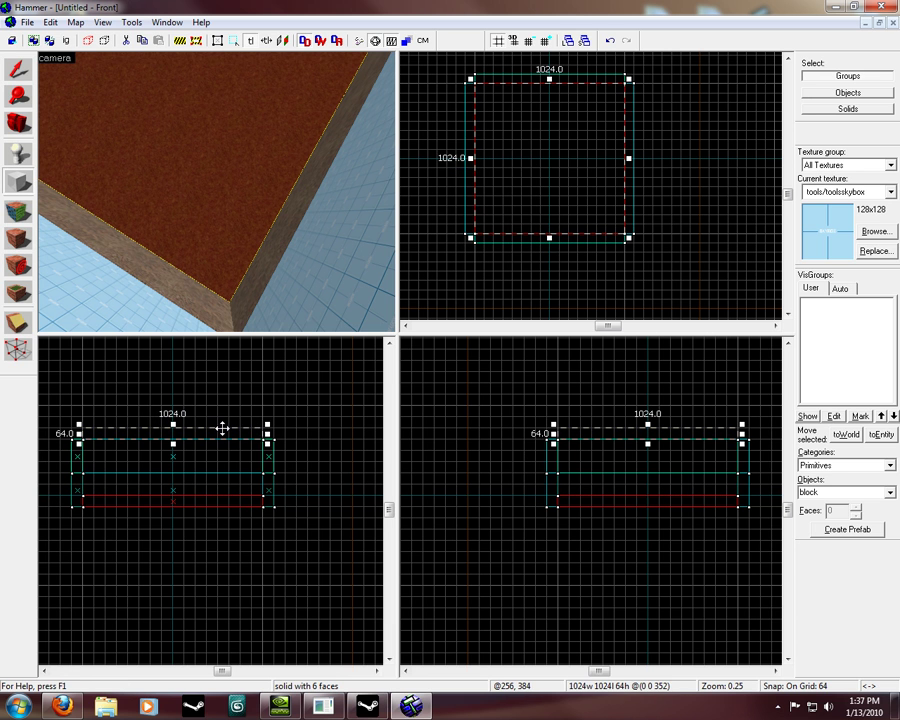
right_click(224, 434)
left_click(250, 442)
Step: Examine the enclosed room's skybox ceiling, upper walls and grass floor from inside in the 3D view
key("z")
key("w")
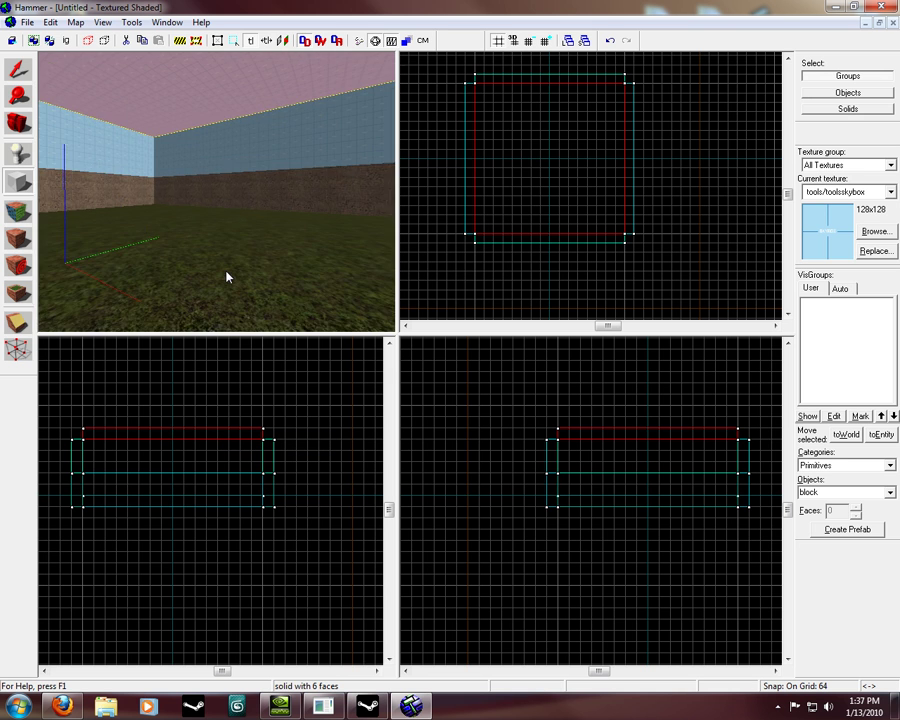
key("w")
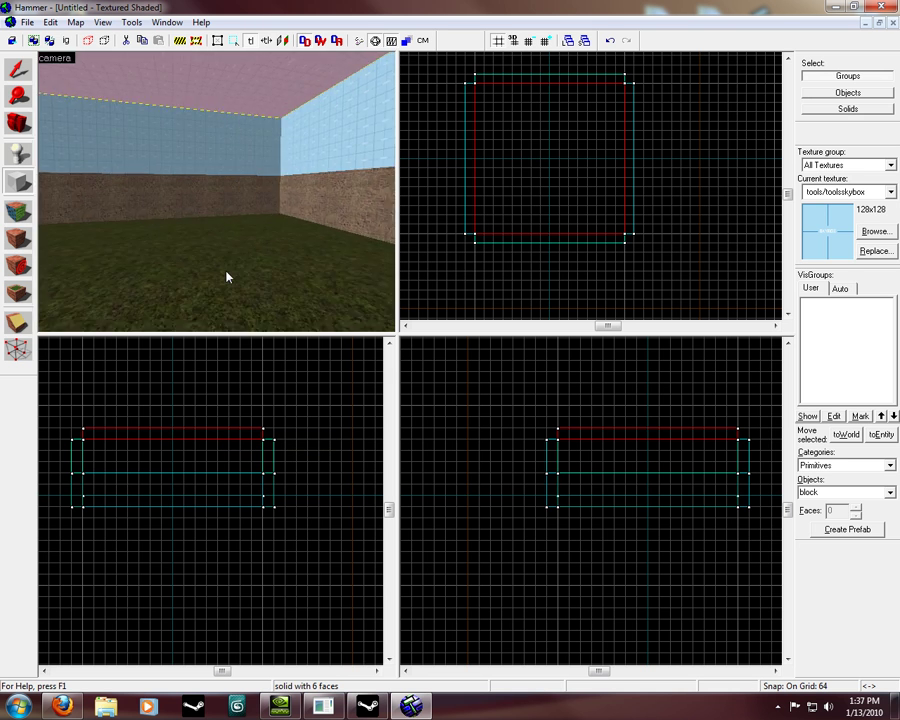
key("w")
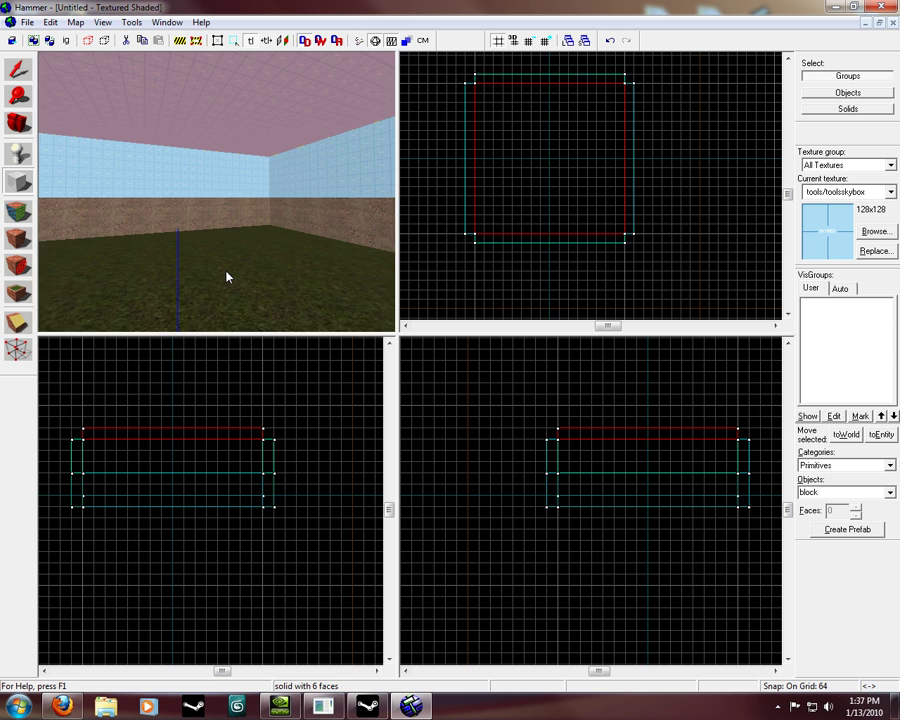
key("w")
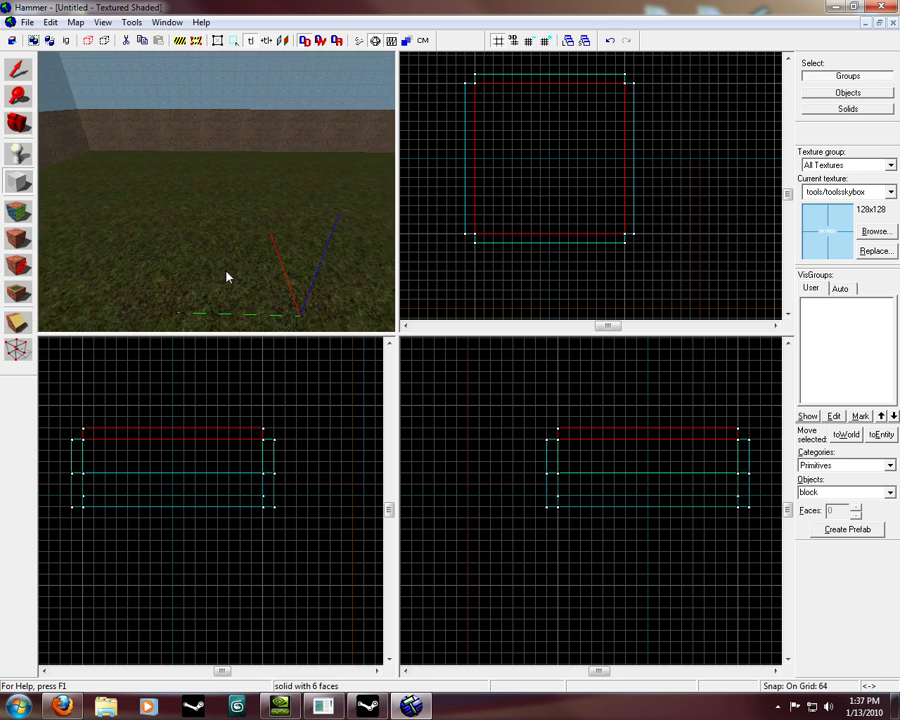
key("w")
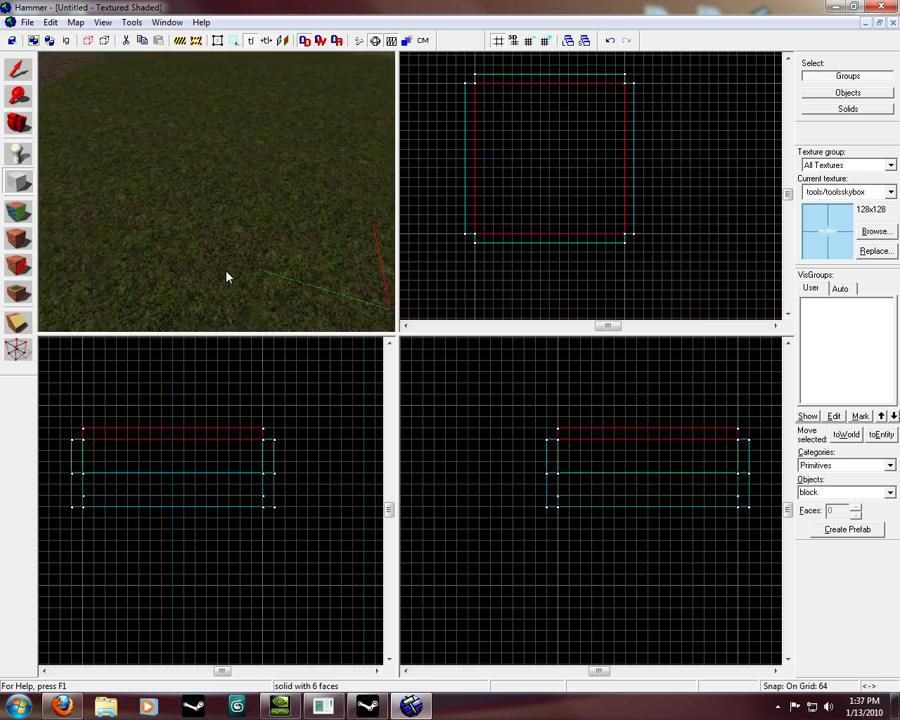
key("z")
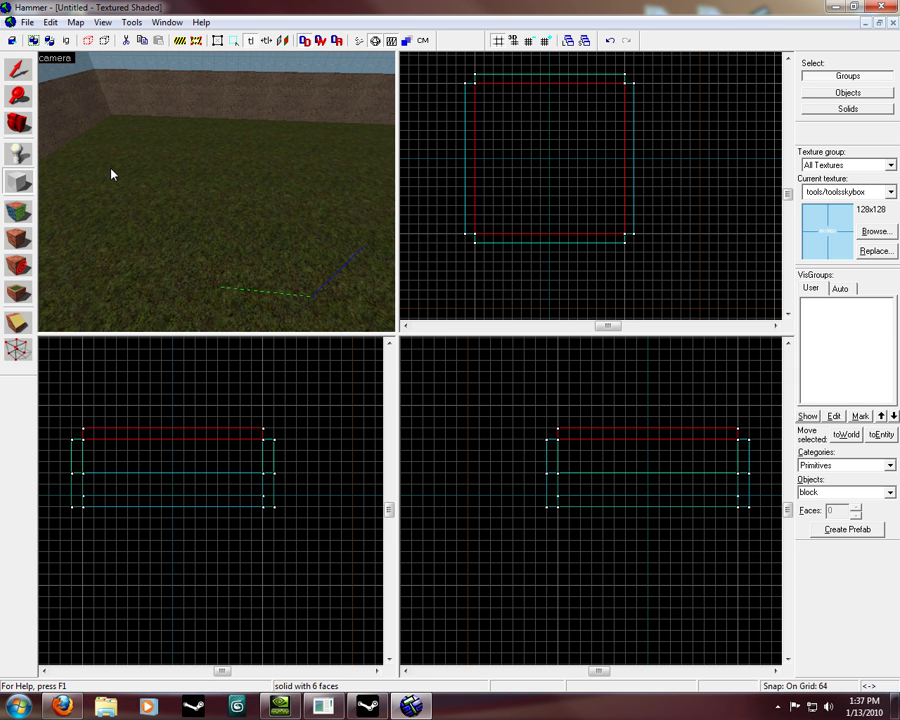
Step: Activate the Entity tool and set the entity type to info_player_counterterrorist
left_click(28, 154)
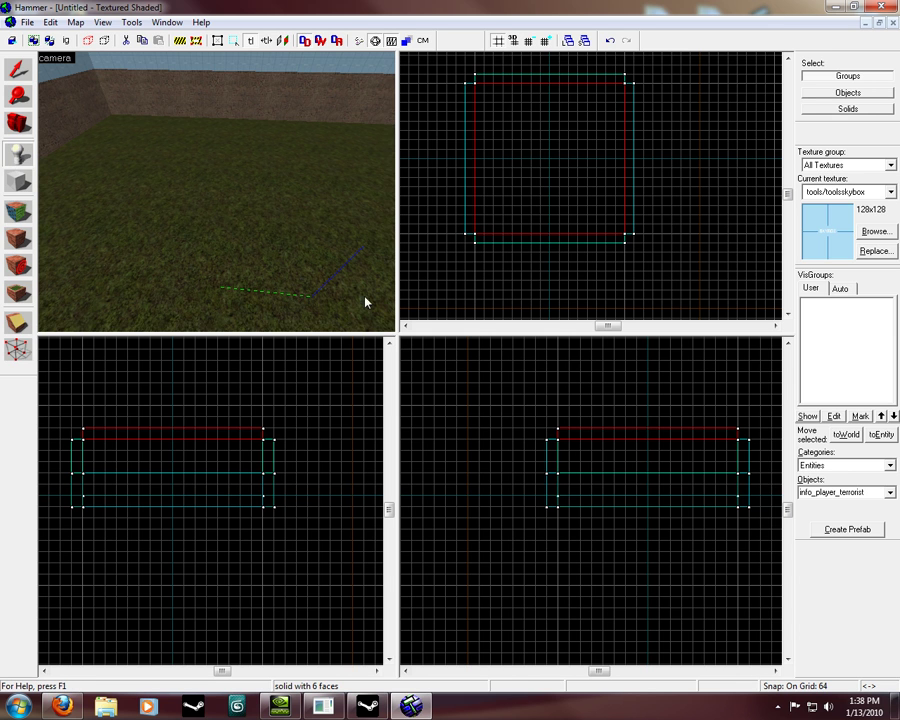
double_click(838, 494)
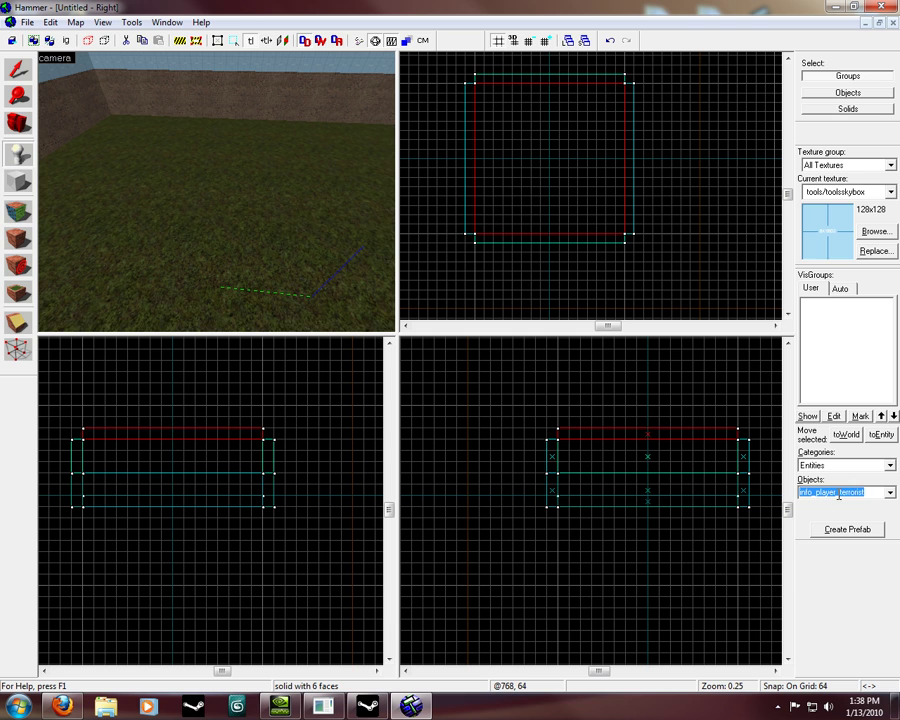
key("BackSpace")
type("info")
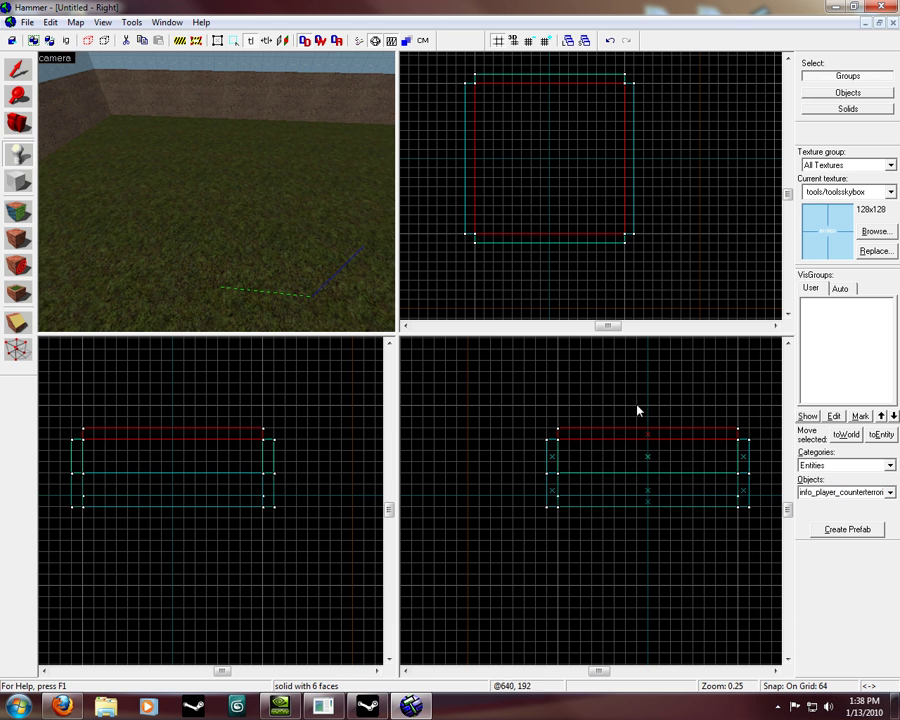
Step: Place the info_player_counterterrorist spawn entity on the grass floor near the north wall
key("Left")
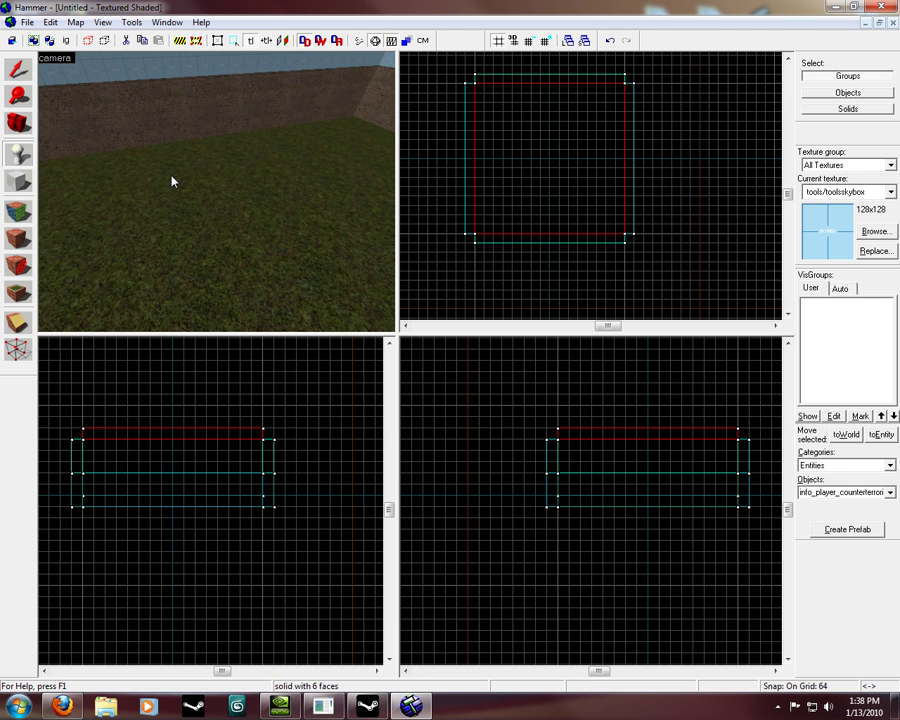
left_click(172, 181)
key("Left")
key("d")
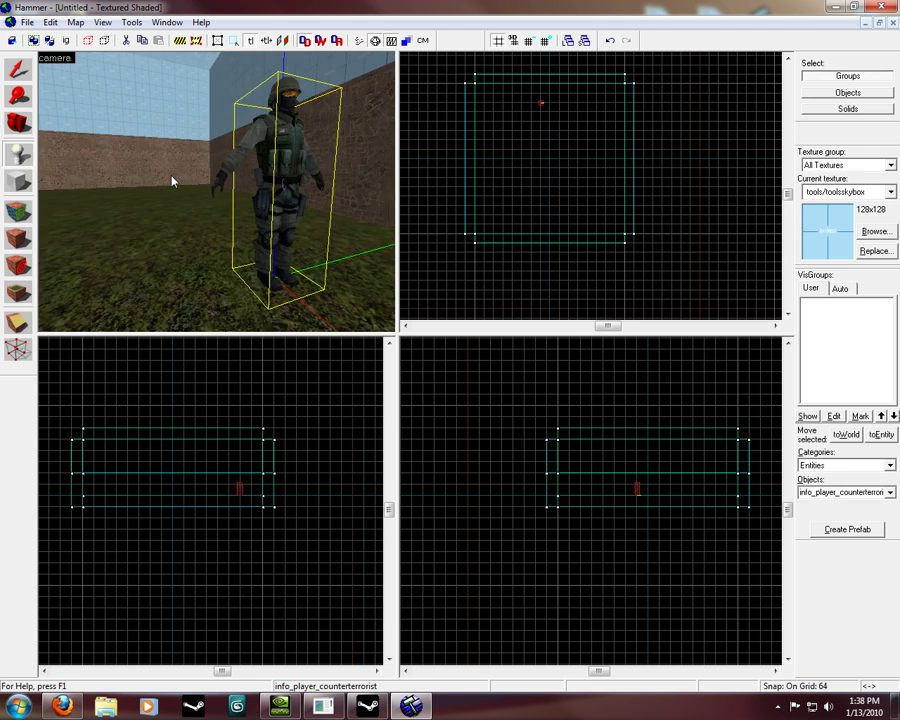
Step: Examine the placed counter-terrorist spawn model and its surroundings from several distances in the 3D view
key("s")
key("Right")
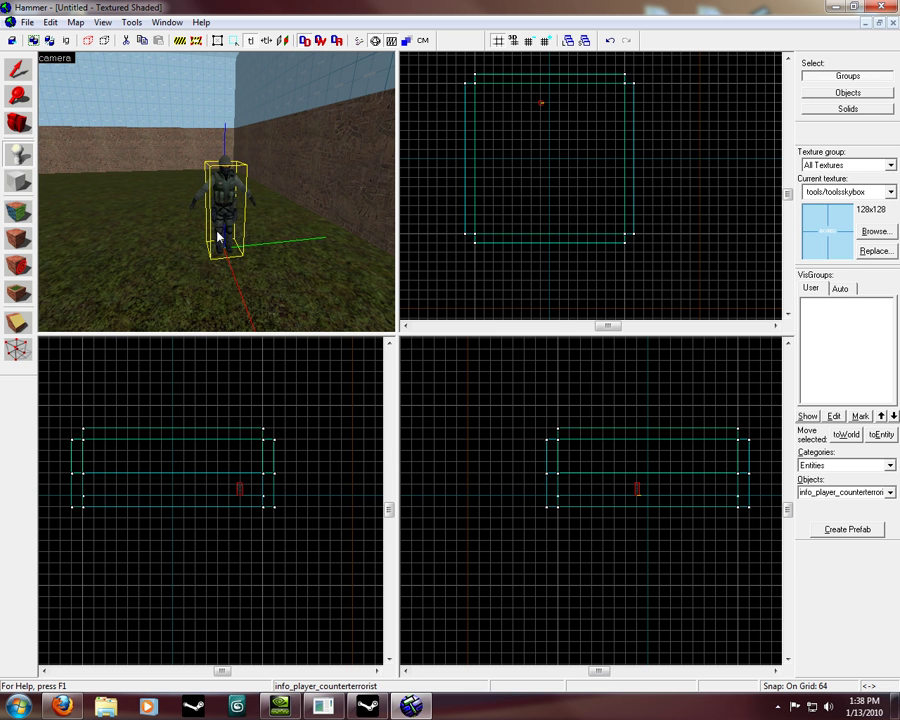
key("d")
key("a")
key("w")
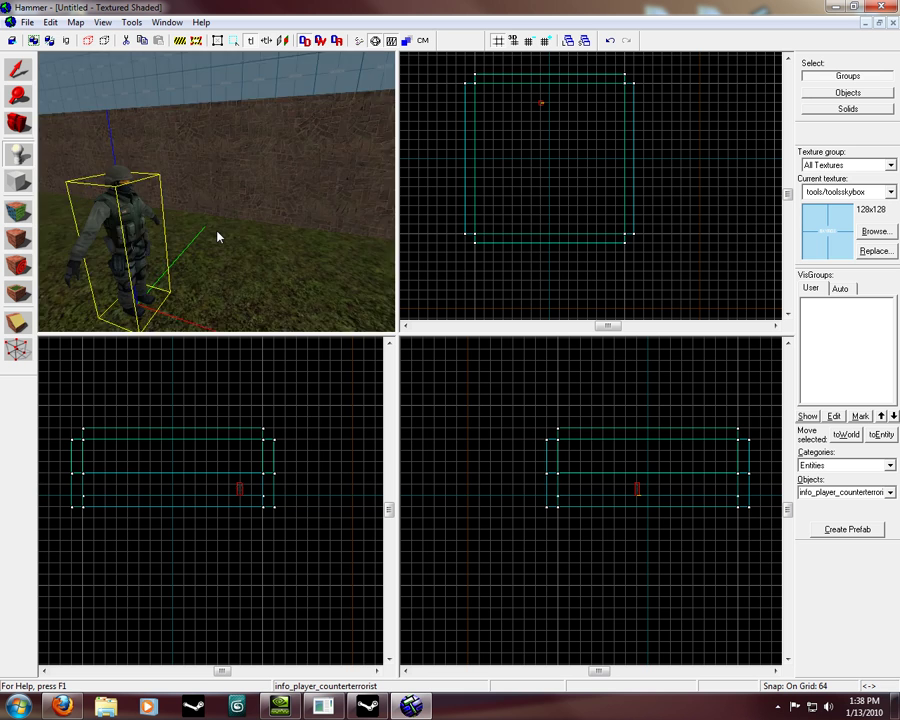
key("s")
key("a")
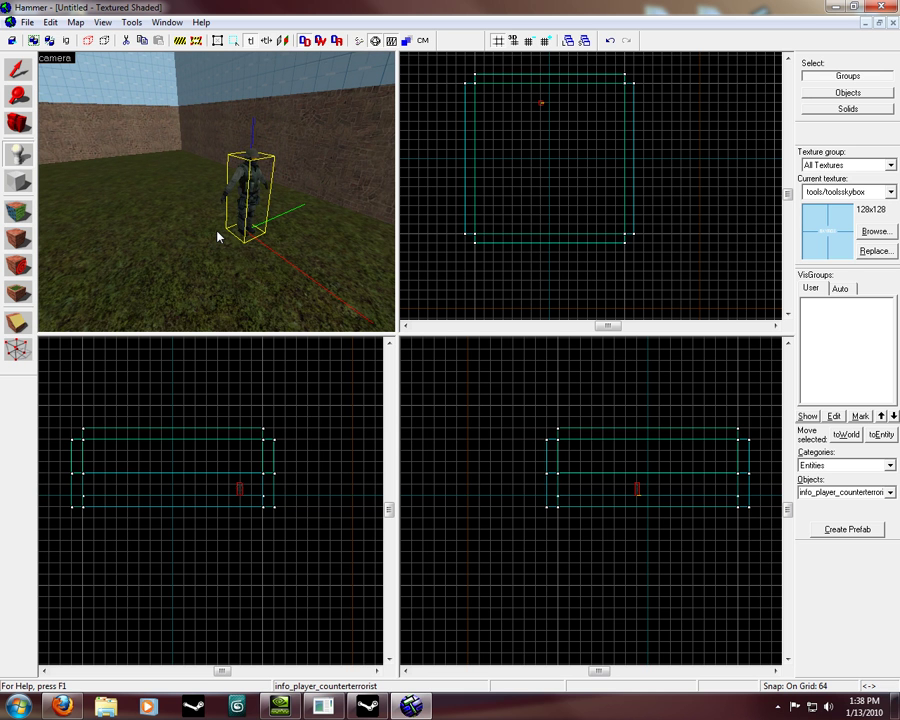
key("w")
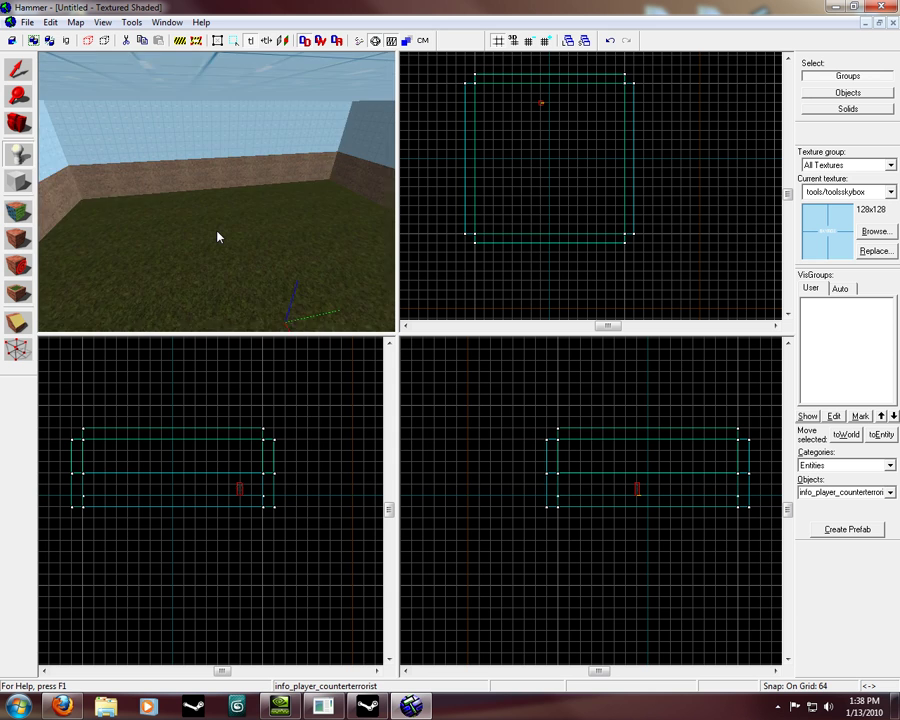
Step: Set the entity type to info_player_terrorist and place the spawn on the grass near the south wall
key("Right")
key("Left")
key("Down")
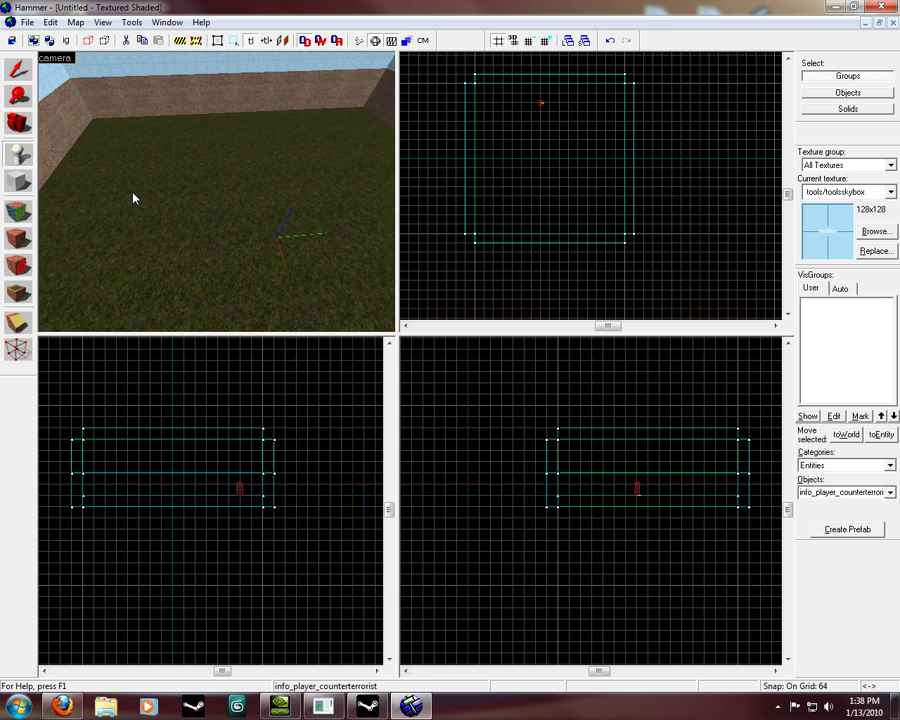
key("s")
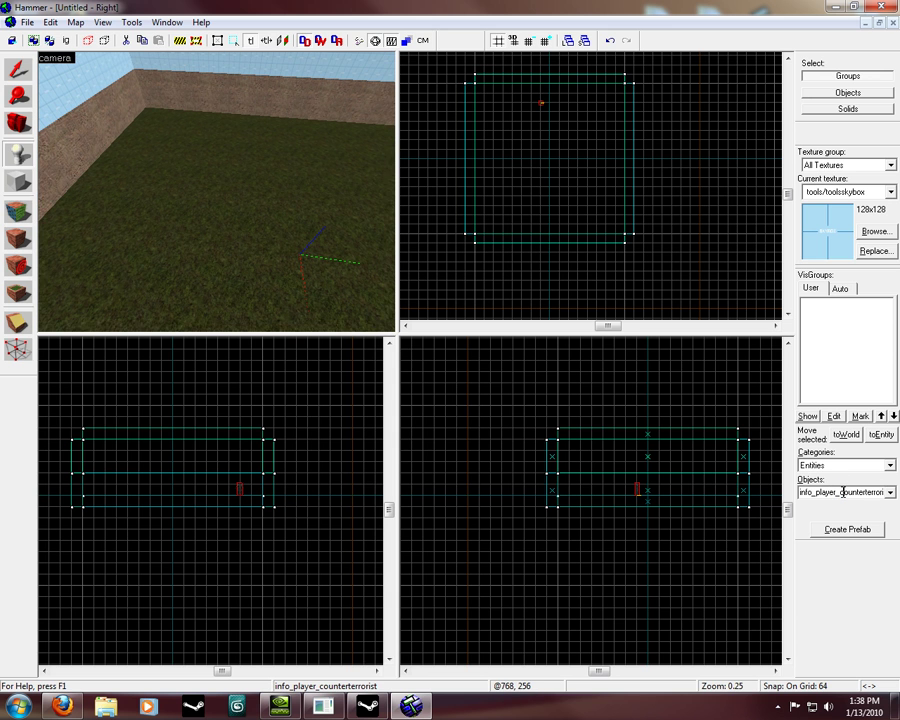
left_click_drag(839, 492, 882, 496)
left_click(101, 233)
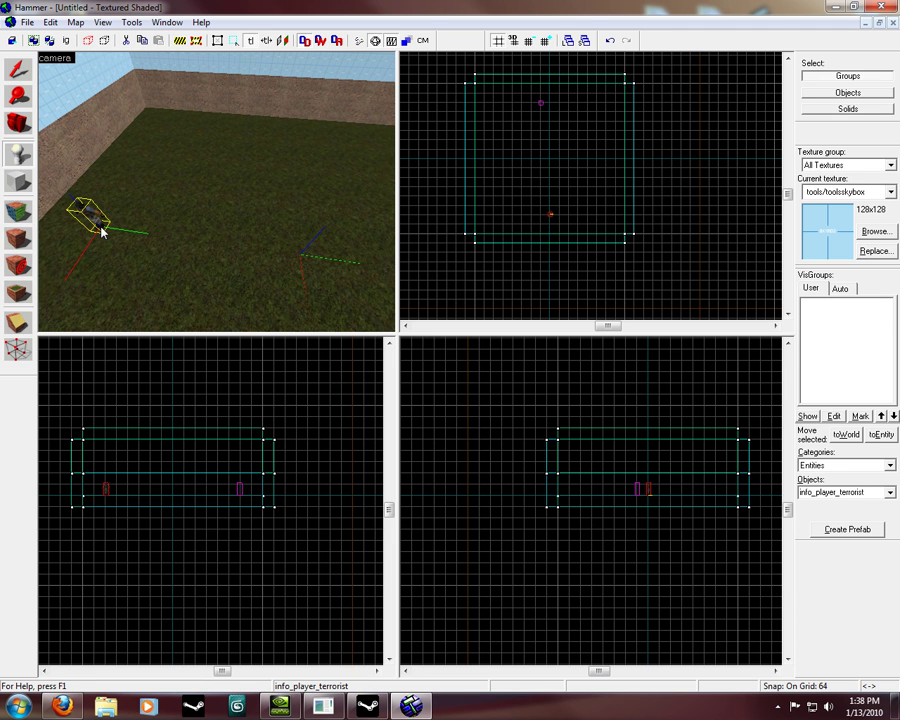
Step: Examine both player spawns and the rest of the enclosed room in the 3D view
key("z")
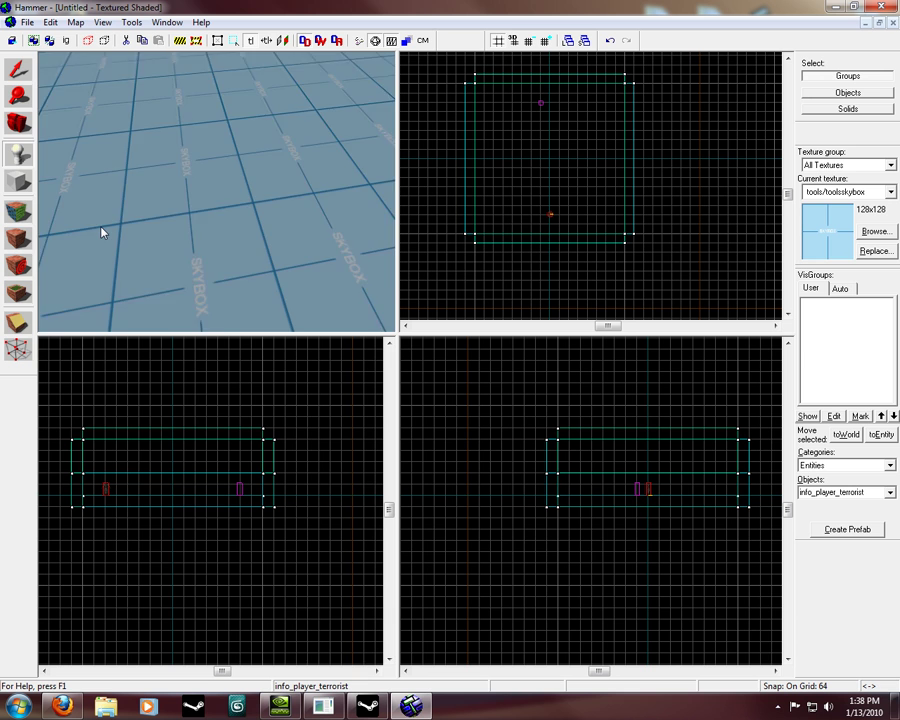
key("w")
key("a")
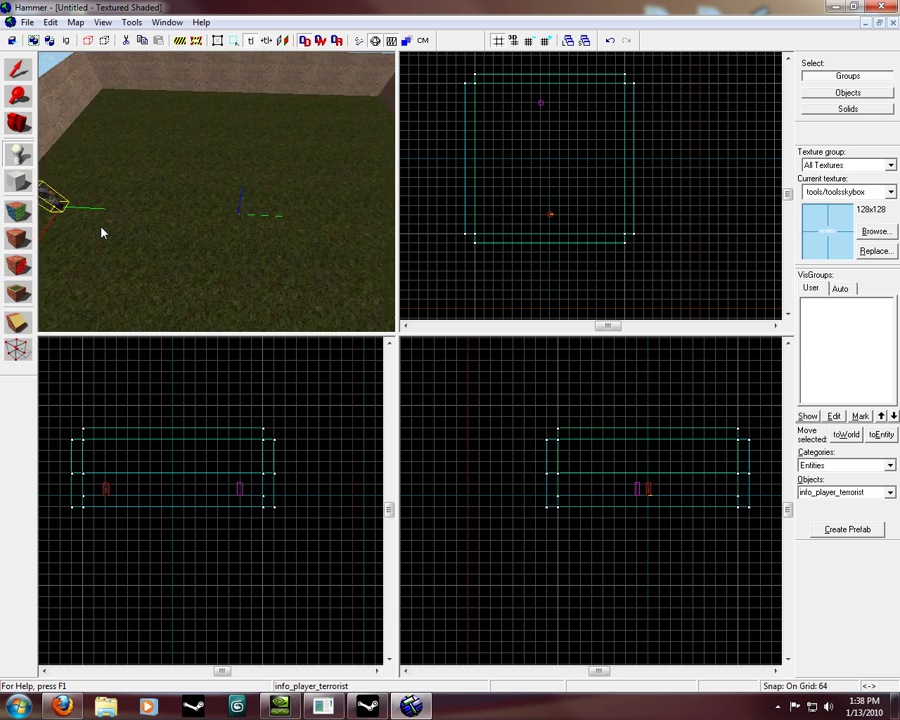
key("d")
key("a")
key("a")
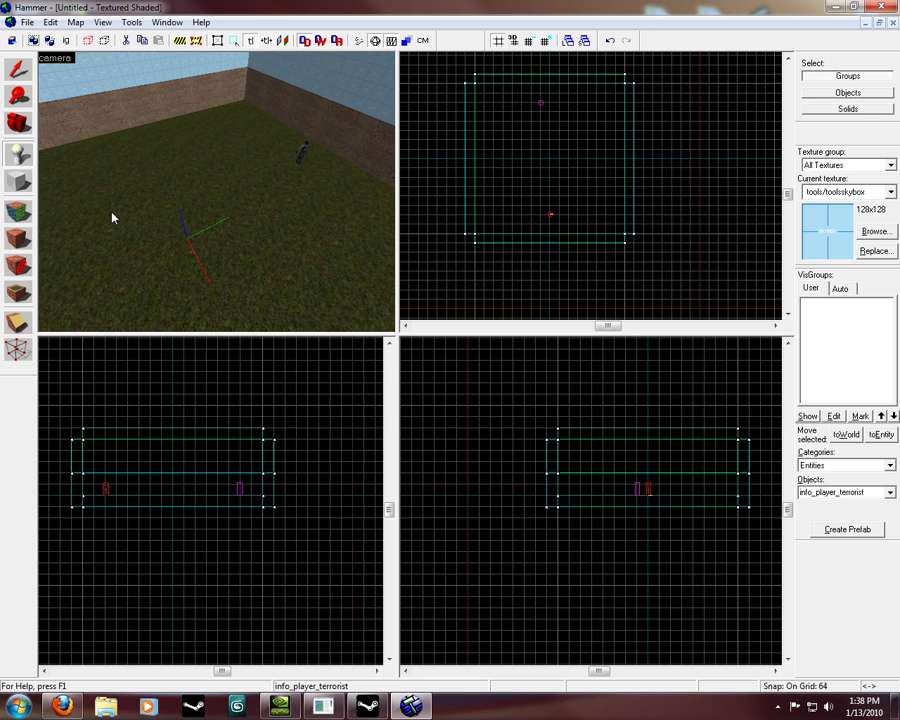
key("z")
key("d")
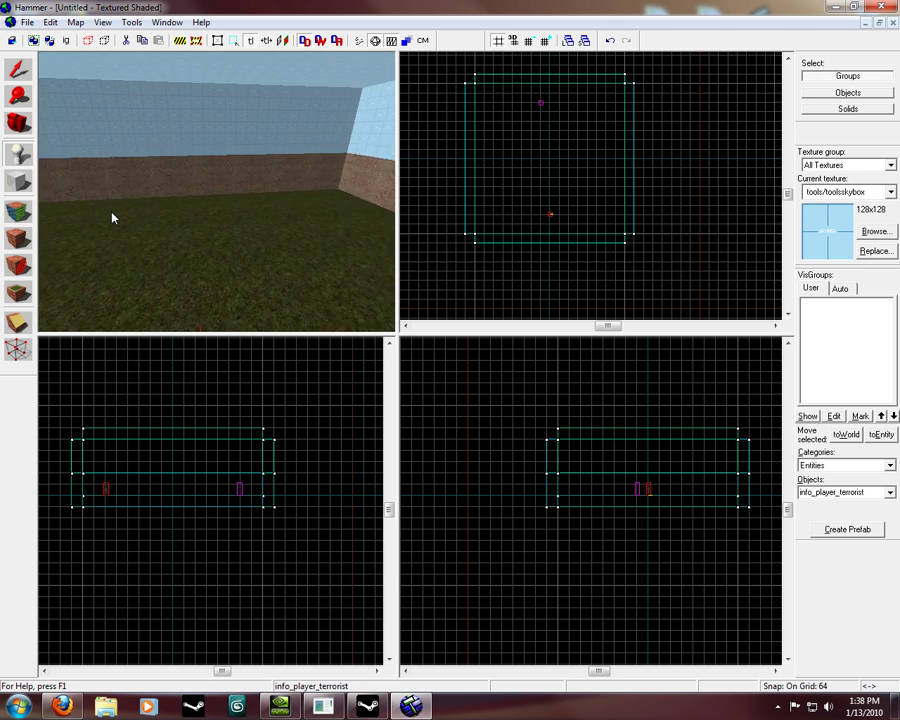
key("s")
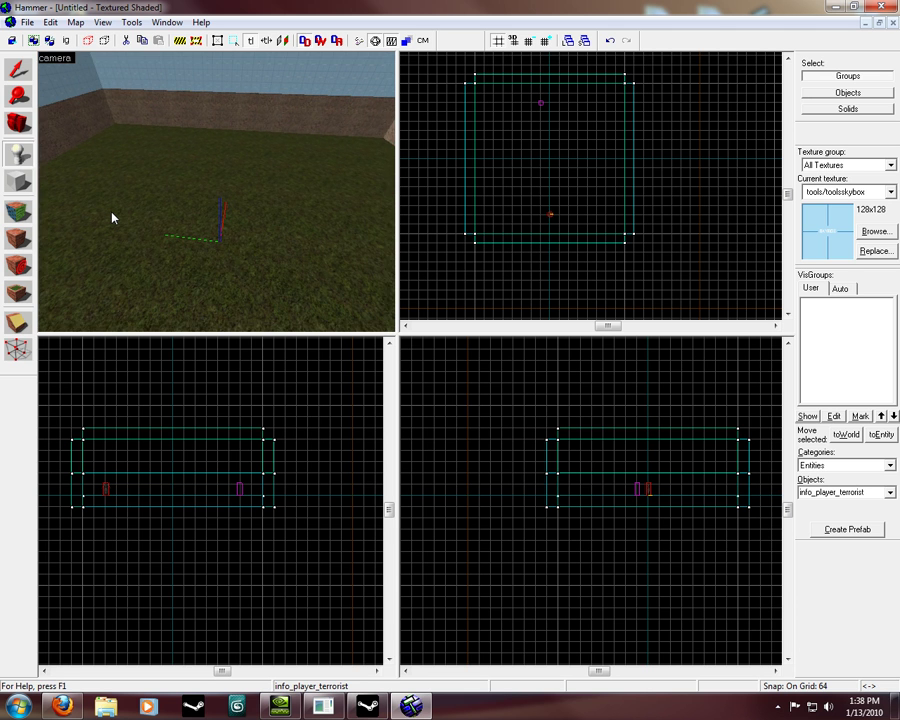
Step: Activate the Block tool with the tools/toolsnodraw texture and set the primitive shape to sphere
left_click(17, 182)
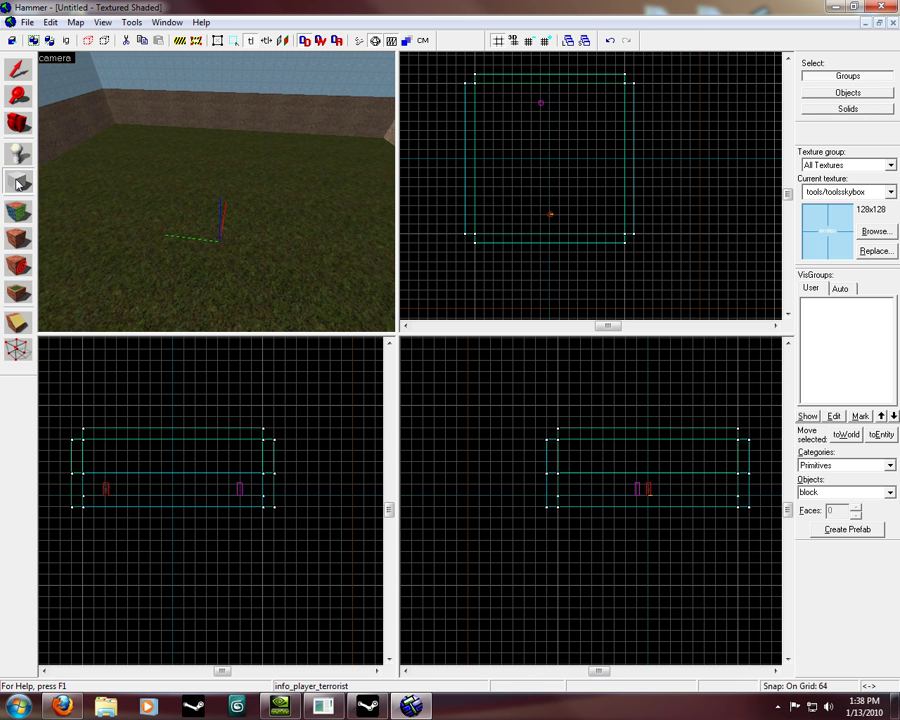
left_click(888, 192)
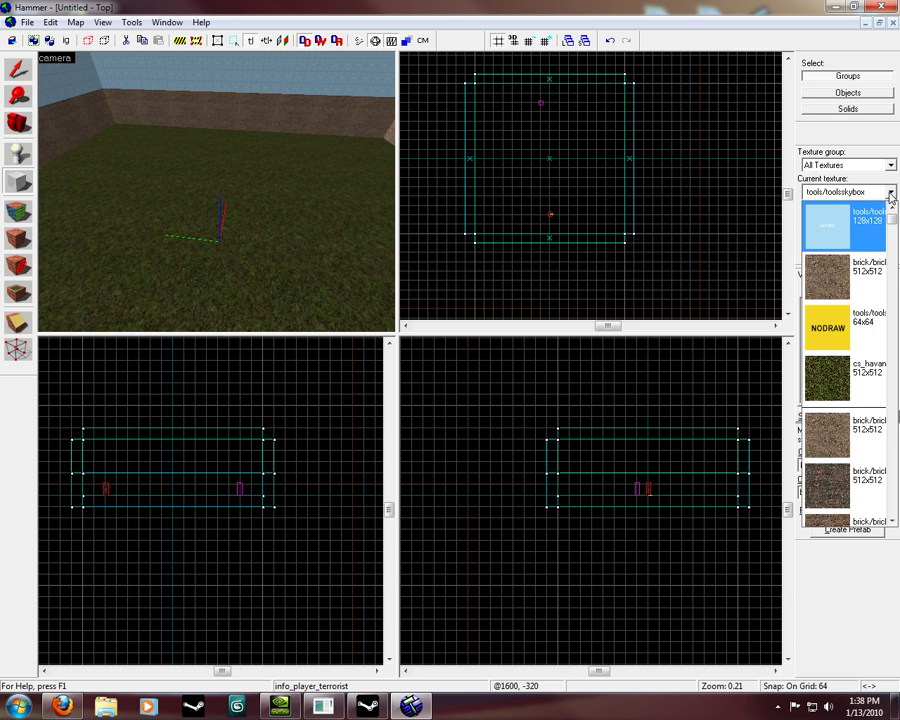
left_click(845, 322)
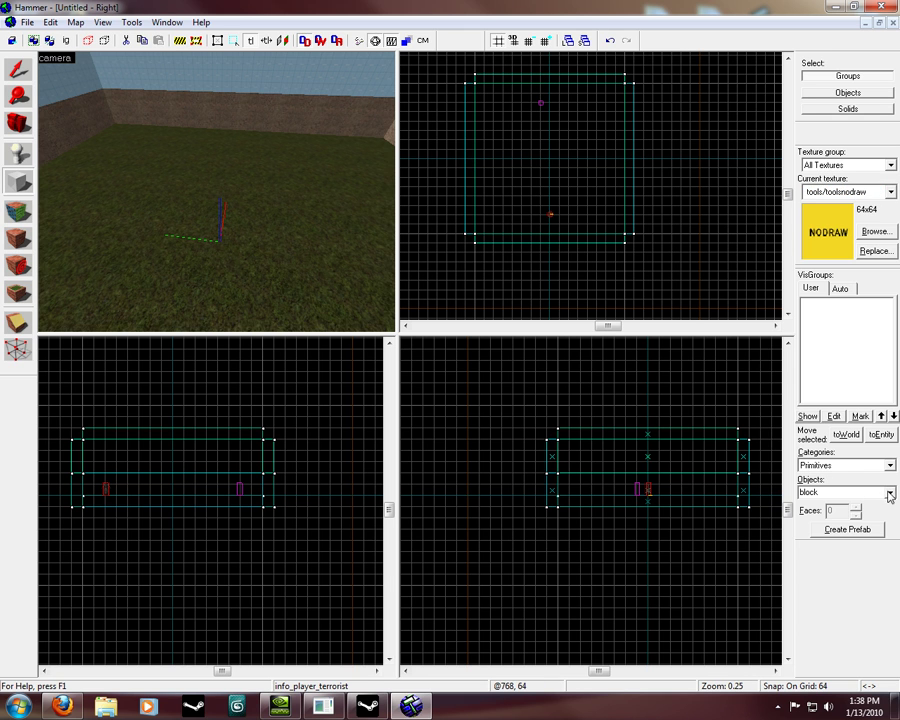
left_click(889, 493)
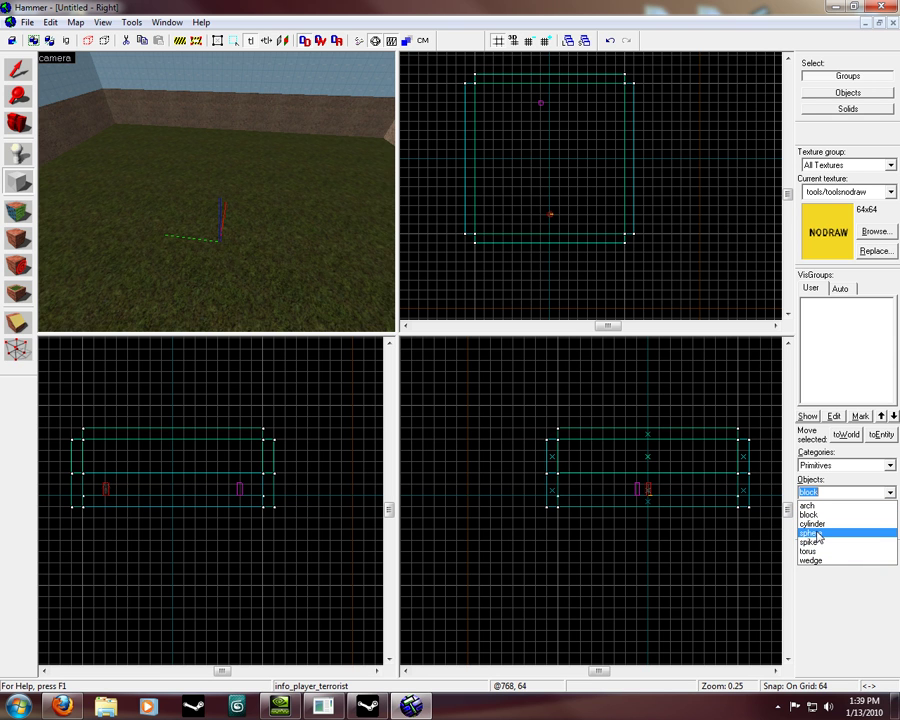
left_click(822, 535)
Step: Create a 256 by 256 by 128 unit nodraw sphere above the floor, west of the room's centre between the spawns
left_click_drag(517, 126, 565, 173)
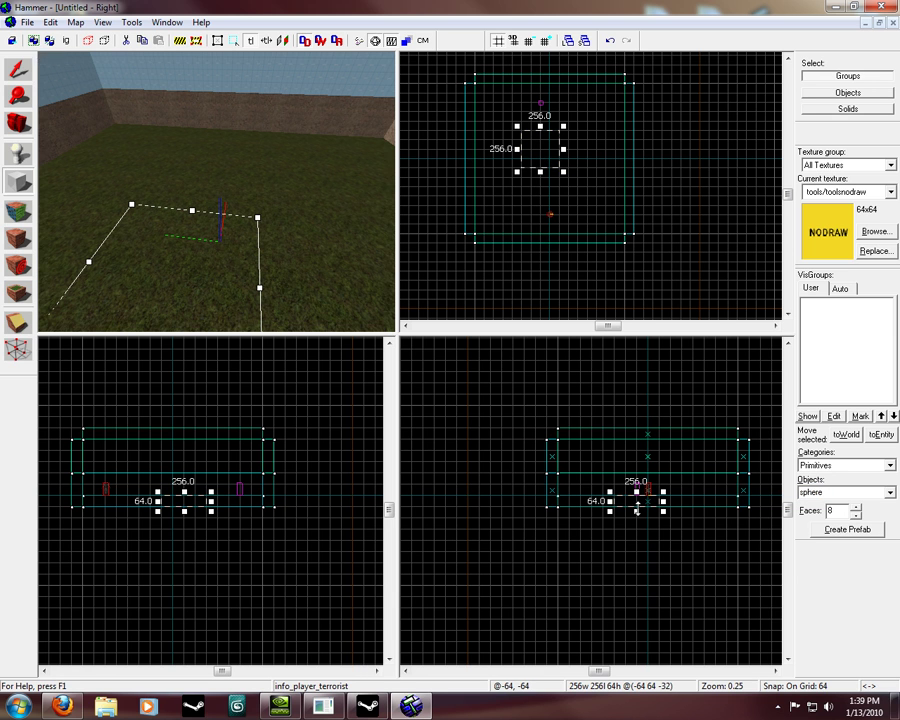
left_click_drag(634, 500, 612, 467)
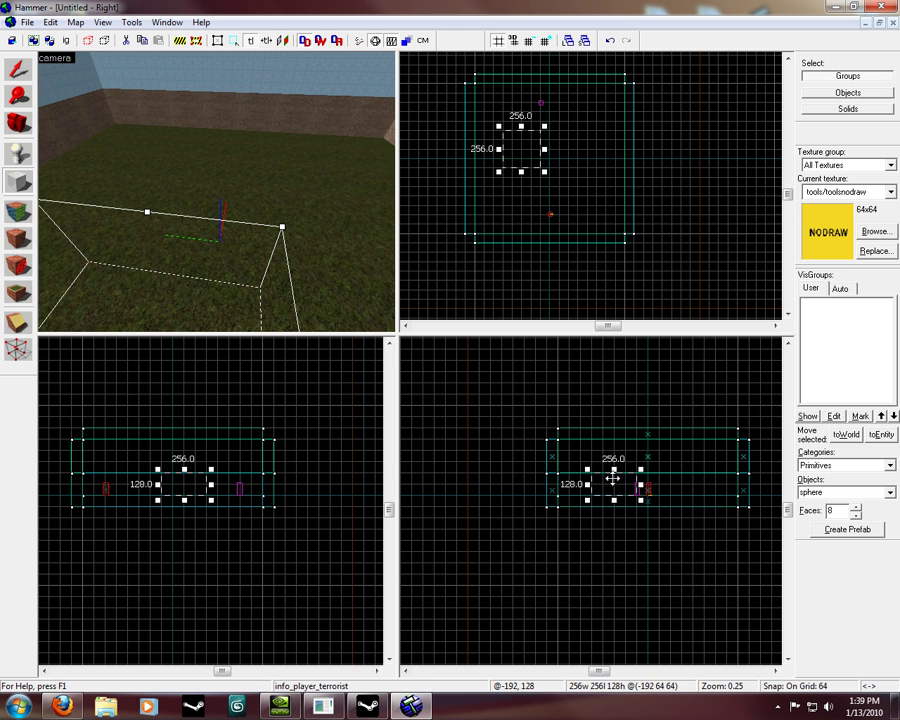
right_click(612, 470)
left_click(660, 484)
key("z")
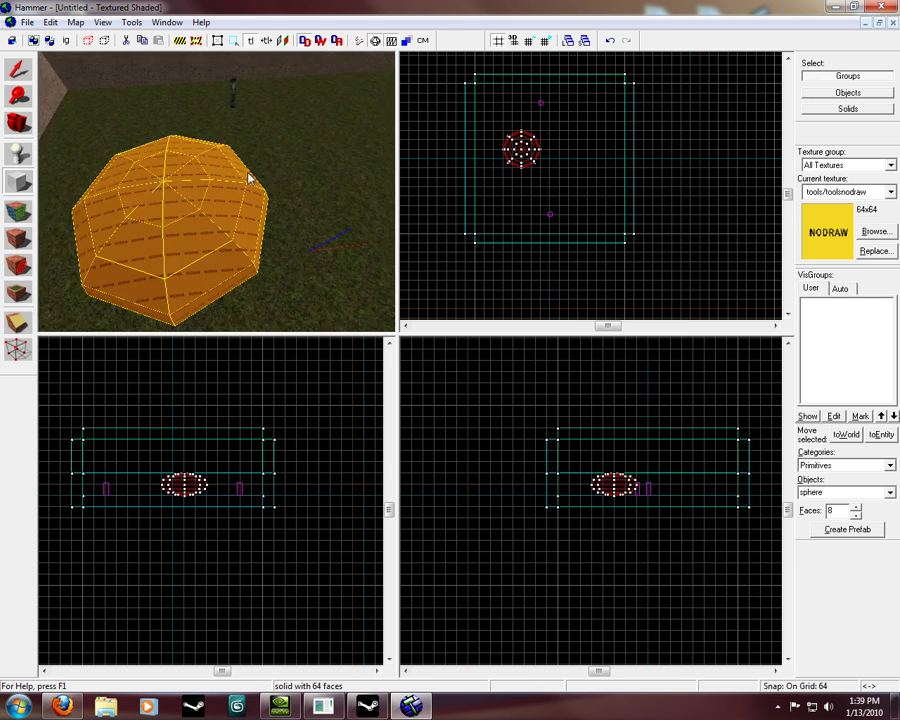
key("s")
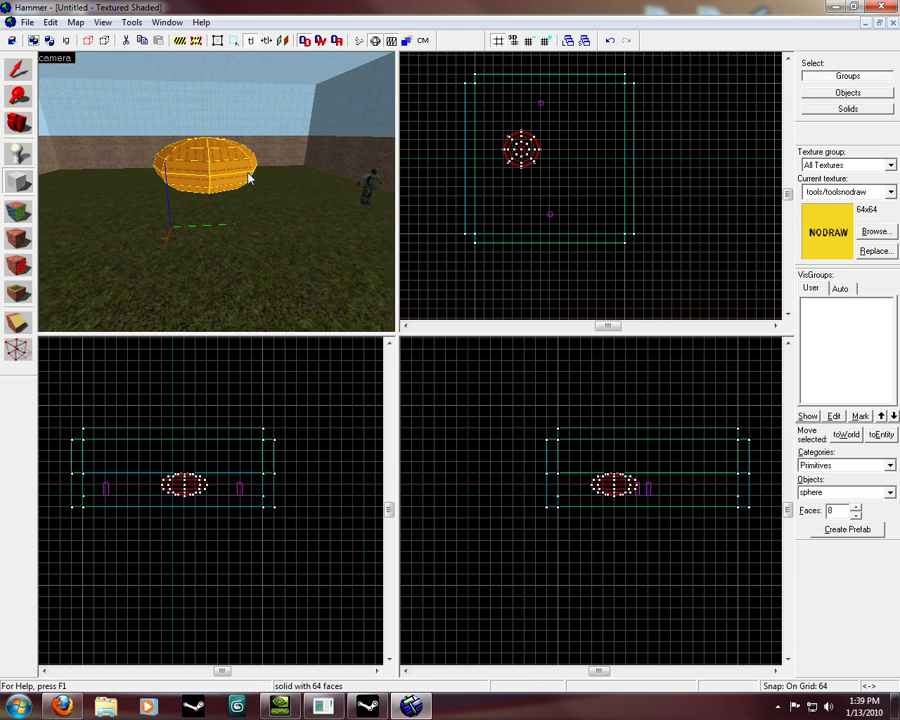
Step: Resize the sphere to 64 by 64 by 64 units with the Selection tool
left_click(24, 76)
scroll(570, 440, "up", 3)
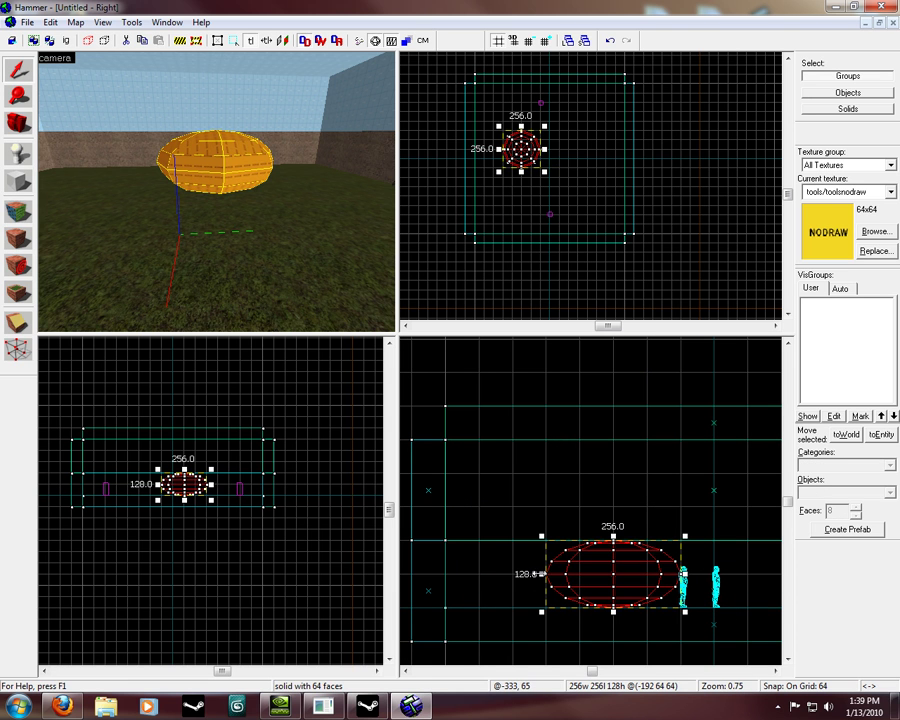
left_click_drag(541, 574, 645, 573)
scroll(510, 170, "up", 2)
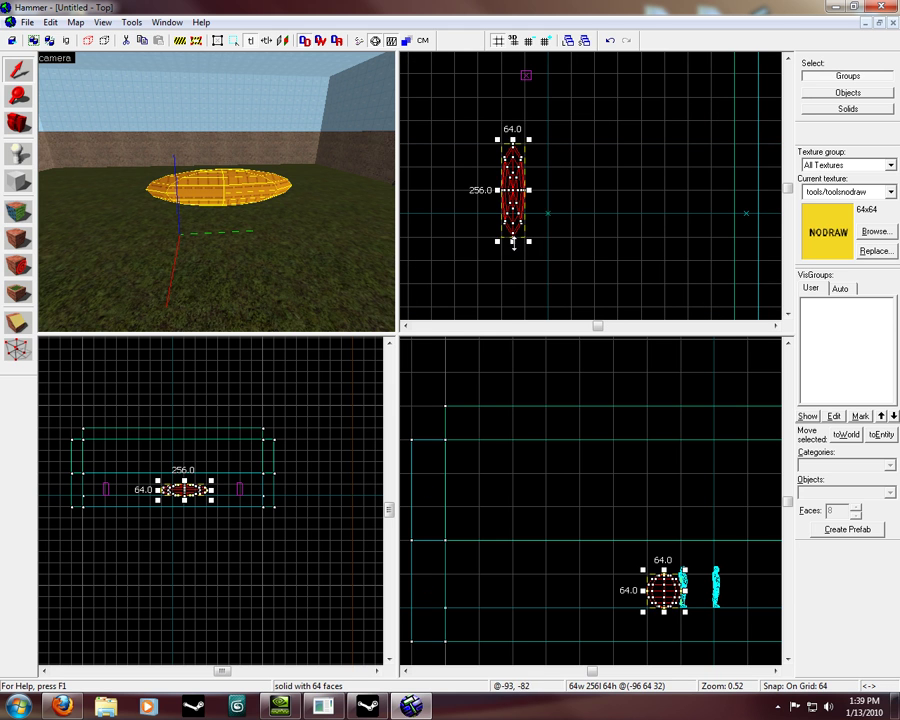
left_click(514, 232)
left_click(212, 186)
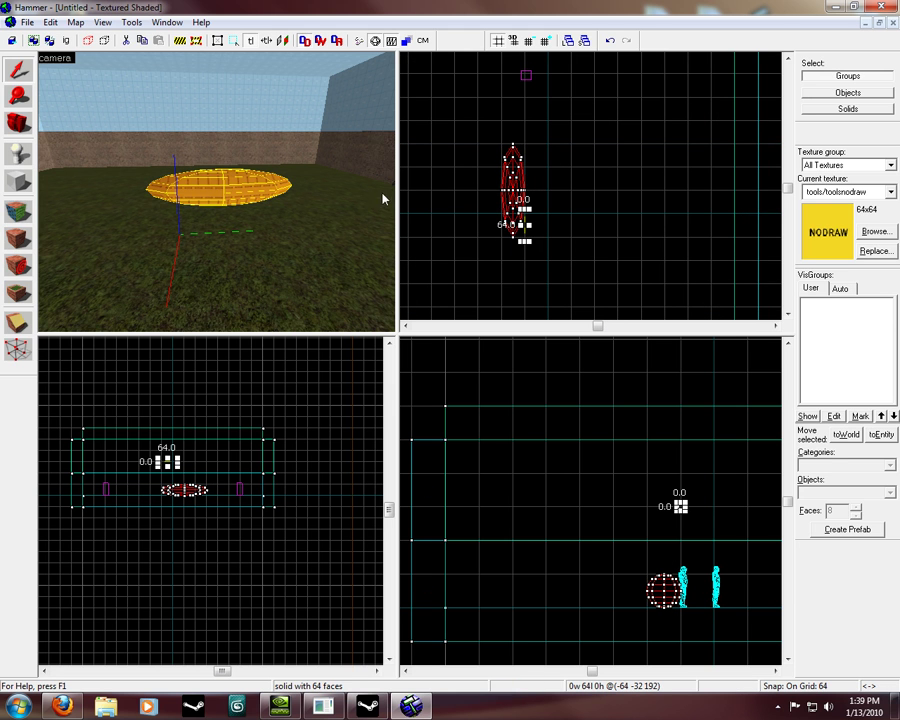
left_click(474, 218)
left_click(221, 183)
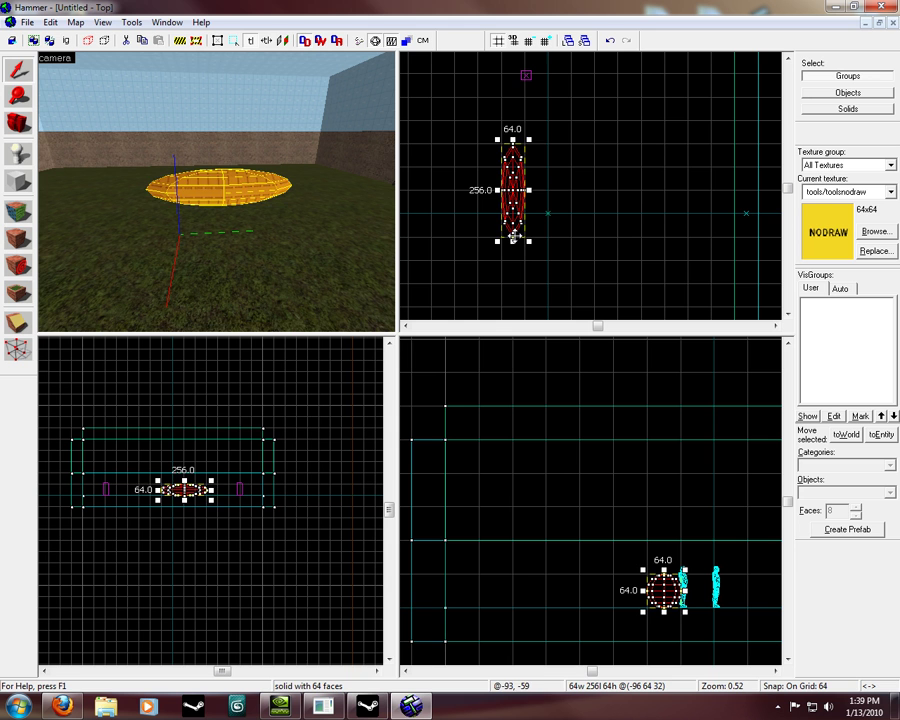
left_click_drag(512, 238, 512, 172)
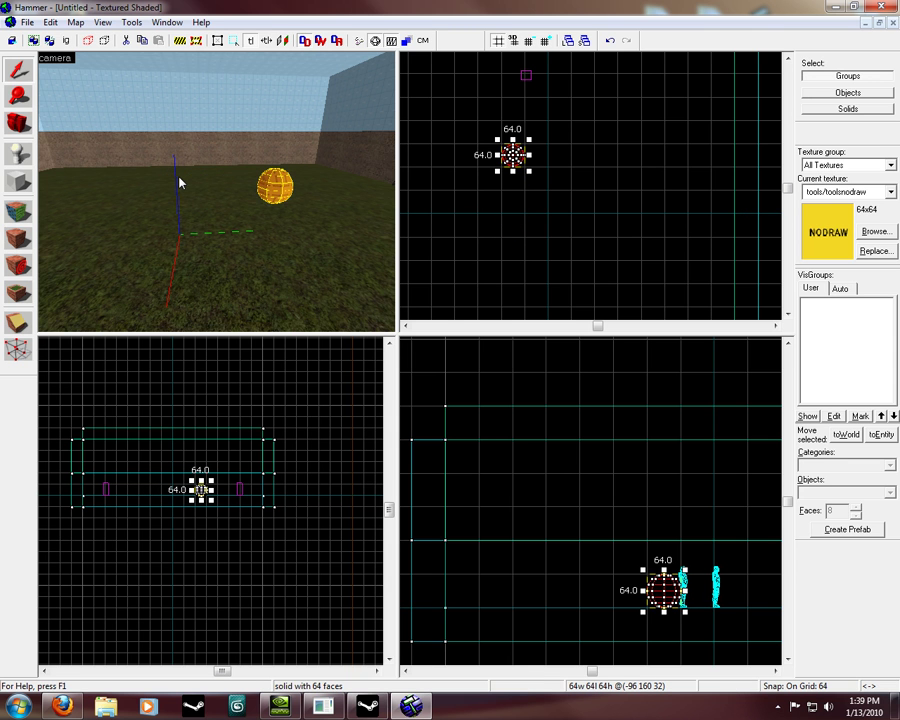
Step: Apply the cs_havana rockwall texture to the whole sphere
key("z")
key("w")
key("s")
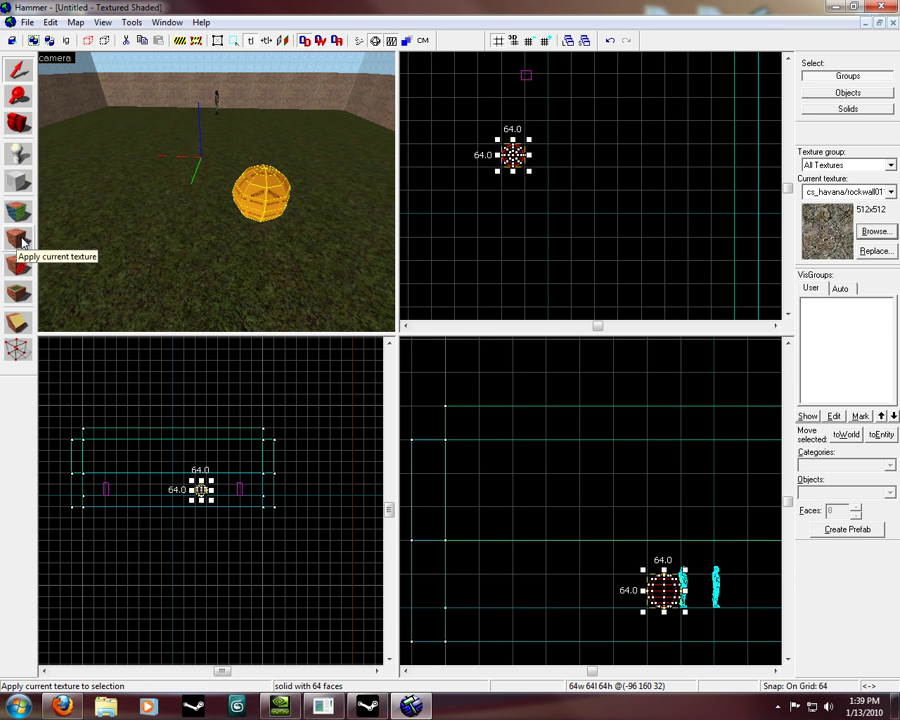
left_click(18, 238)
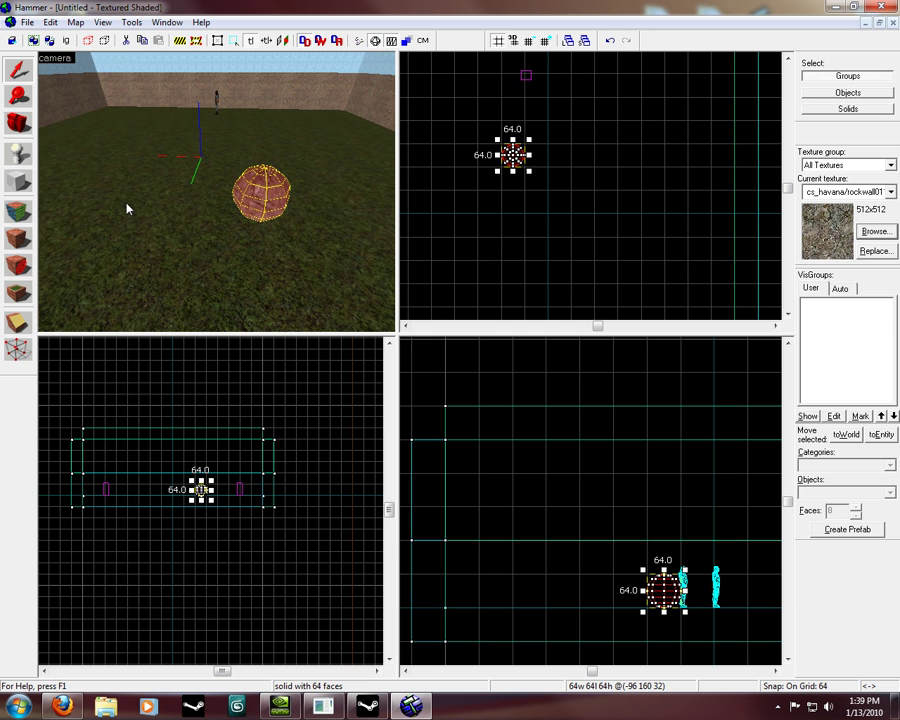
Step: Inspect the sphere's rock texture up close and on individual faces with the Face Edit Sheet, closing the sheet without edits
key("z")
key("w")
key("w")
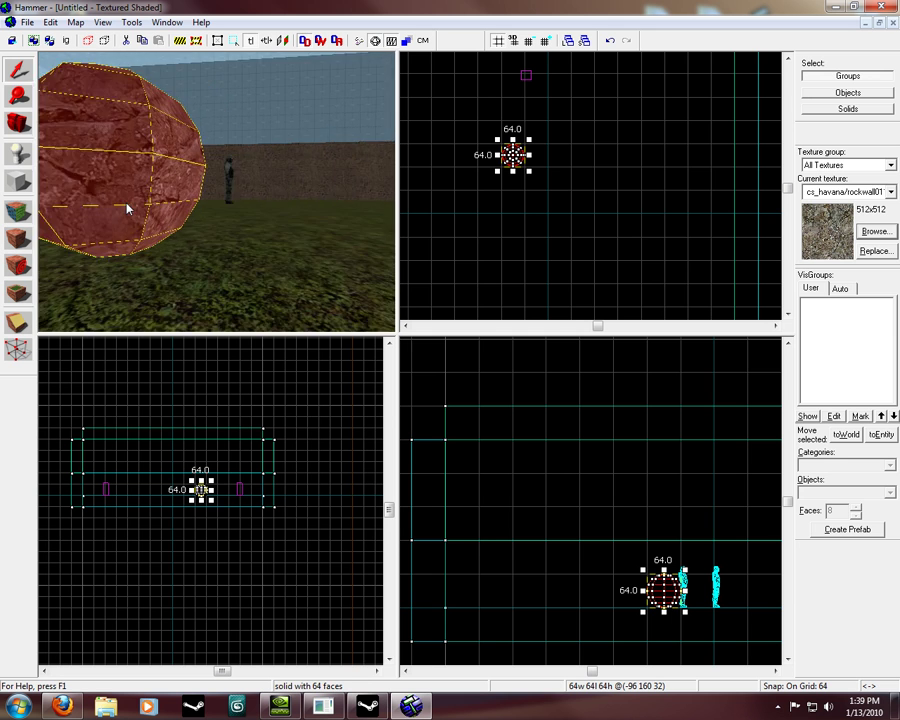
key("w")
key("s")
scroll(127, 208, "down", 2)
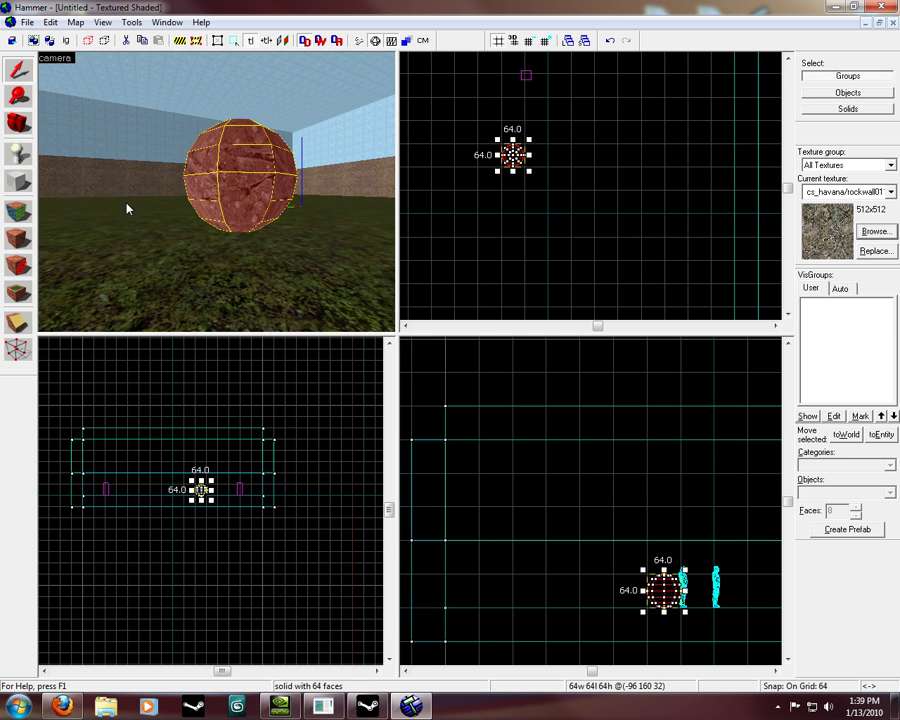
left_click(18, 210)
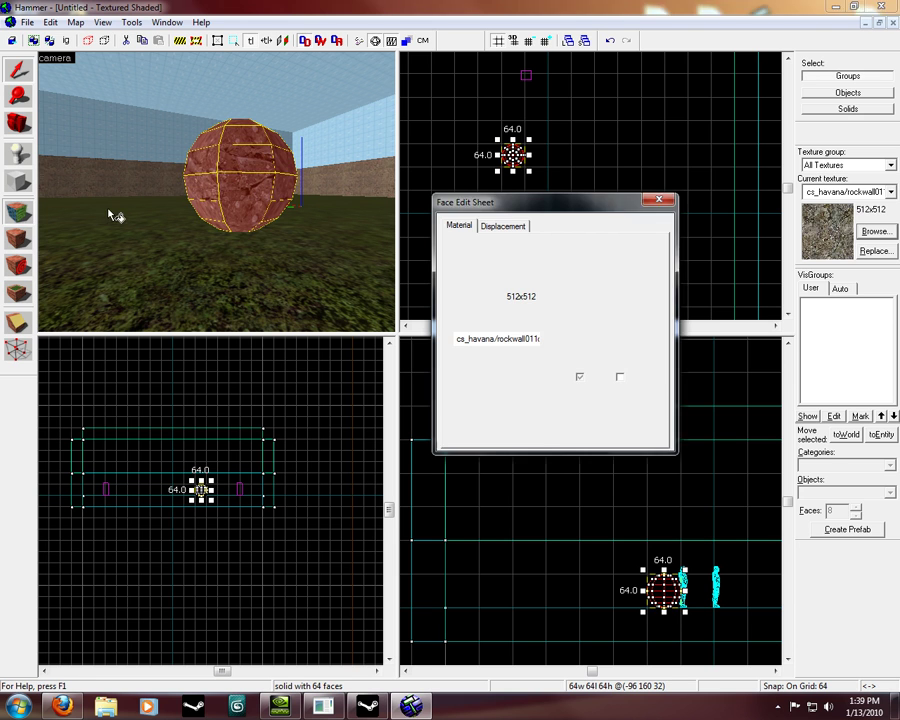
left_click(255, 158)
left_click(247, 186)
left_click(243, 212)
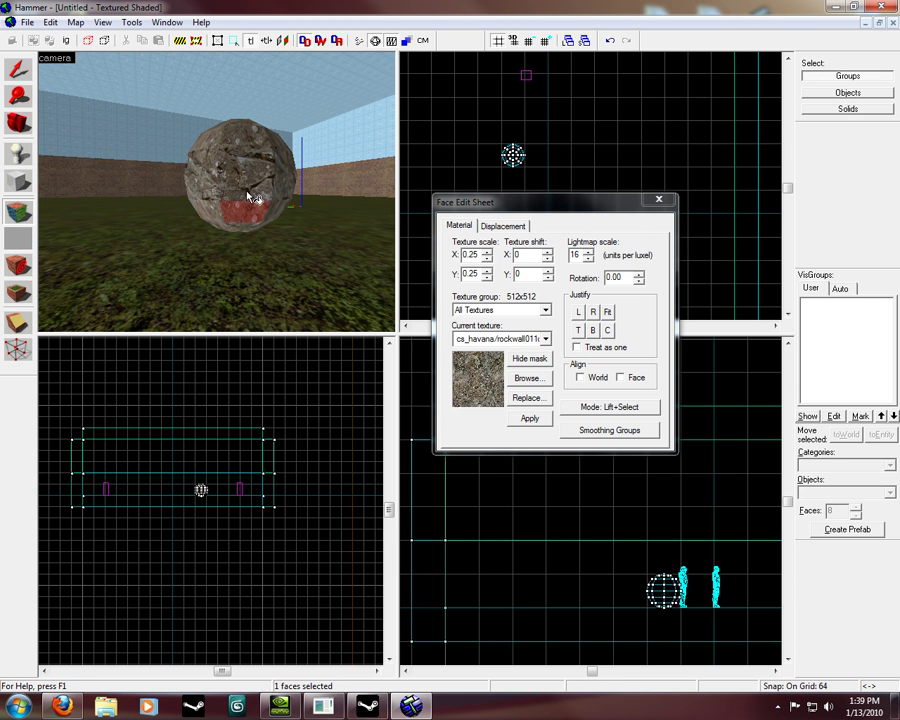
left_click(243, 185)
left_click(246, 136)
left_click(659, 199)
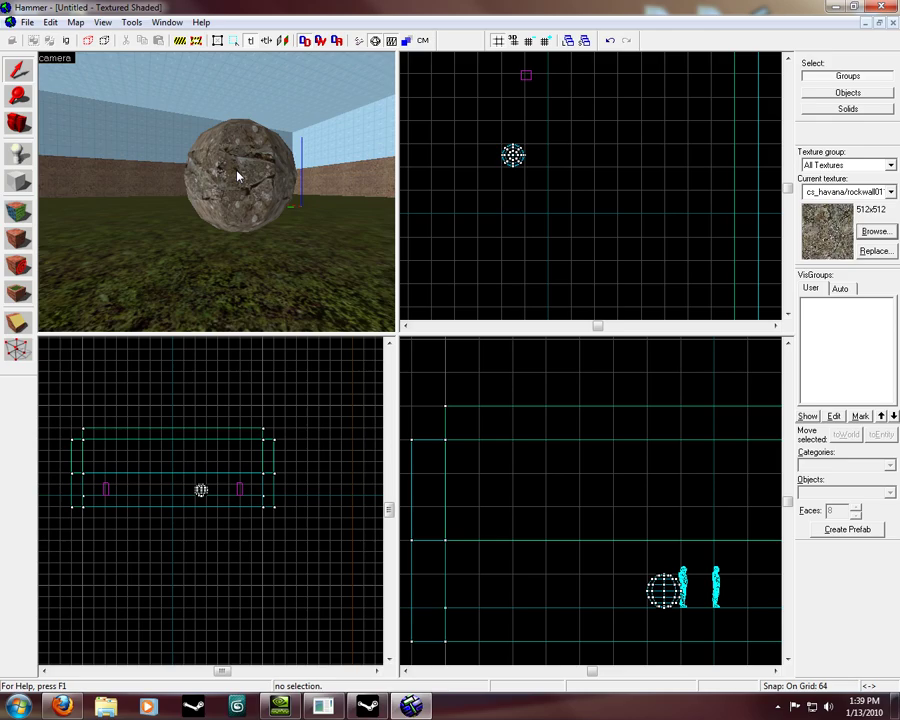